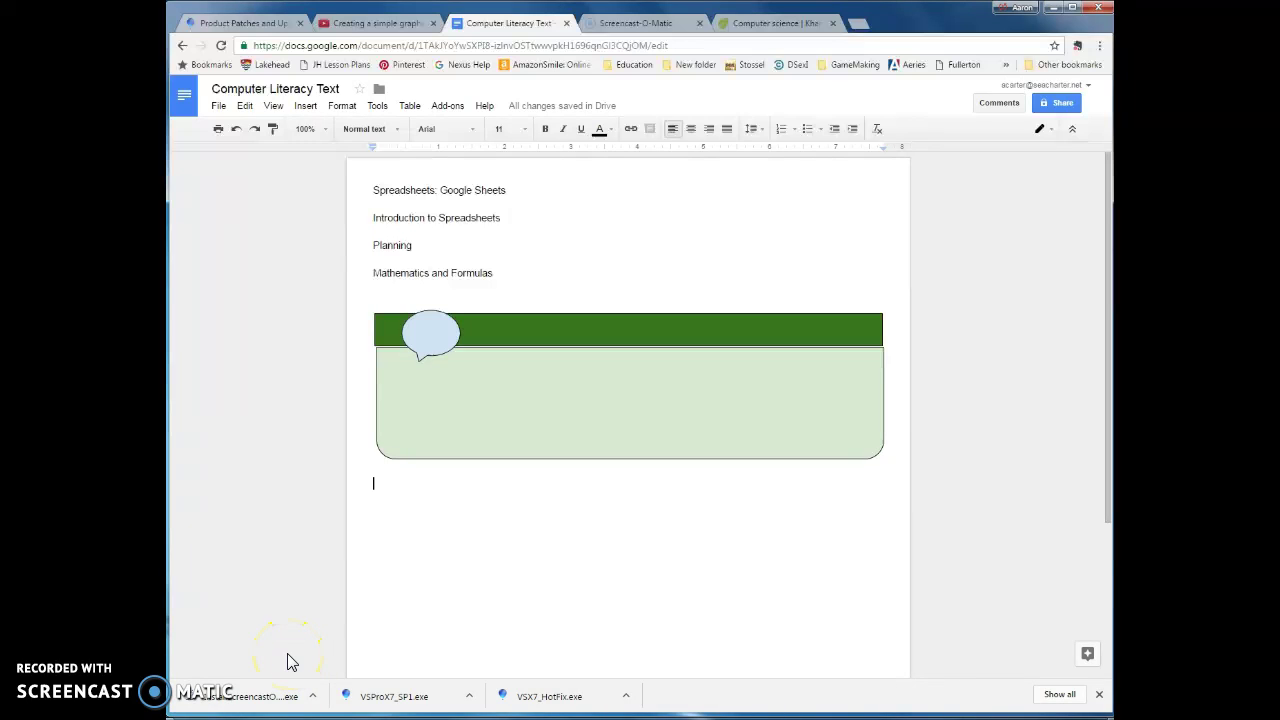
- Insert the TipBoxGreen.png image from the Pictures library into the document below the existing green tip box
left_click(280, 645)
left_click(430, 481)
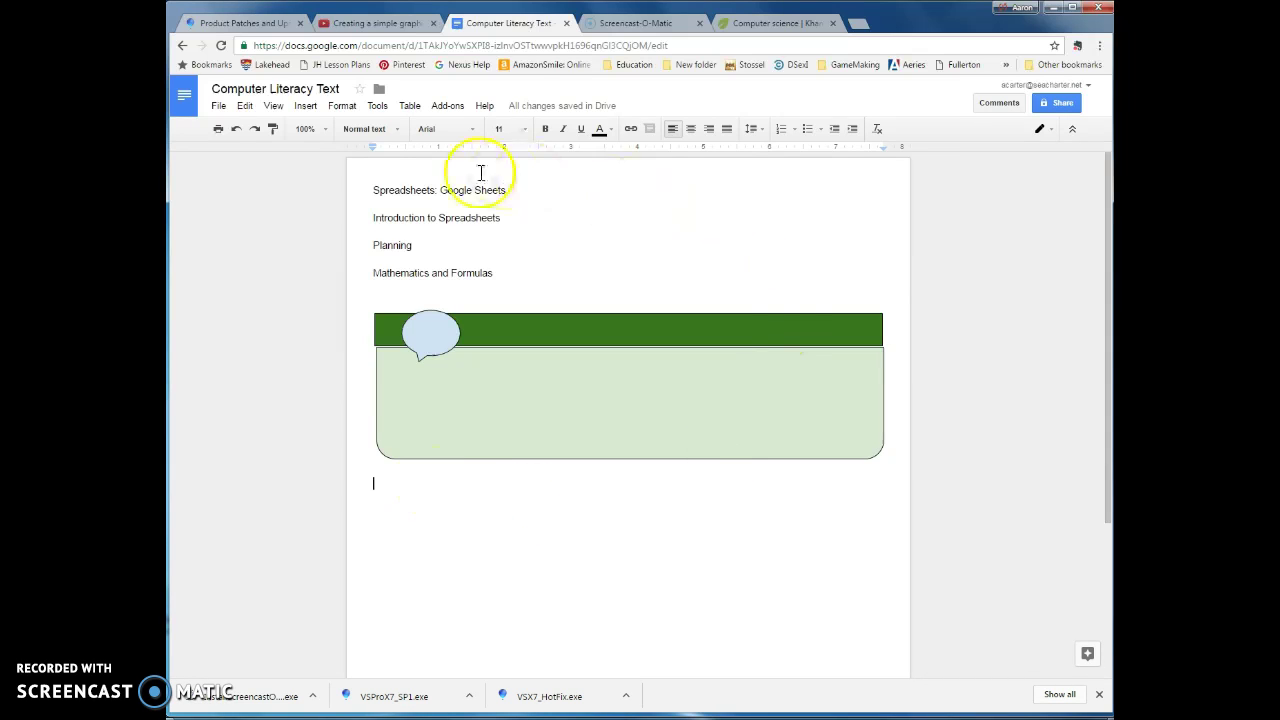
left_click(305, 106)
left_click(318, 128)
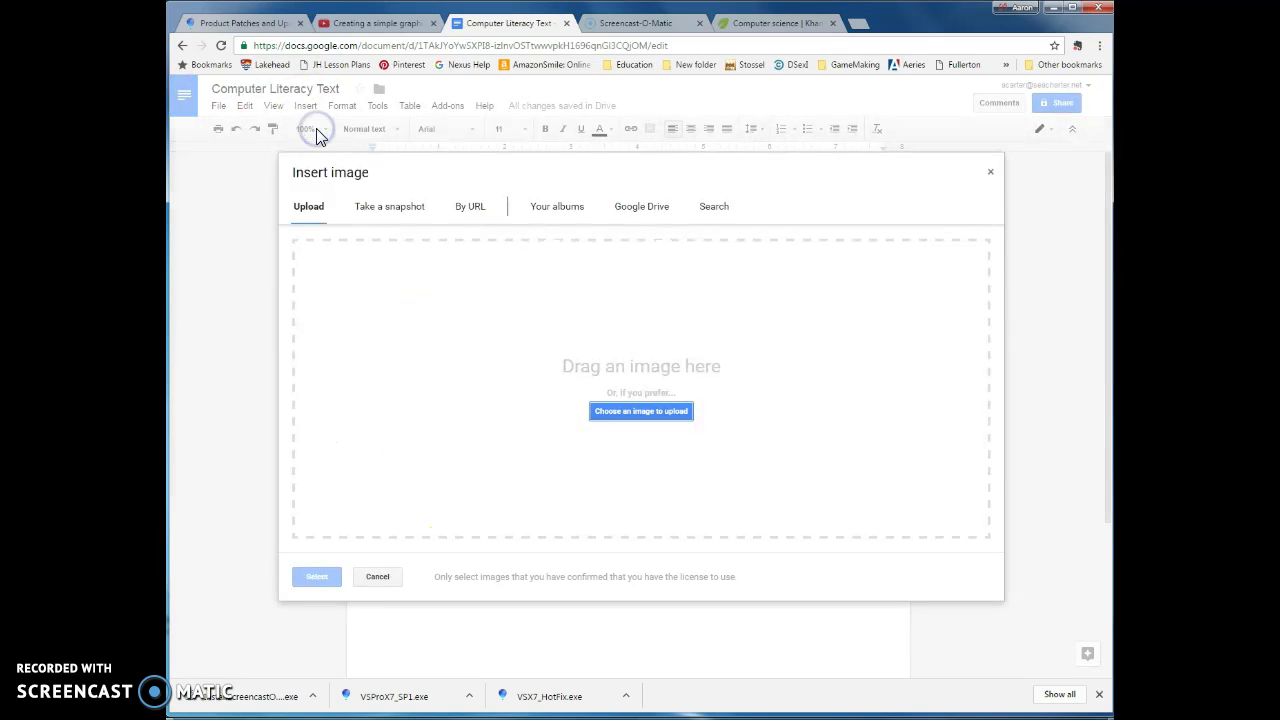
left_click(634, 413)
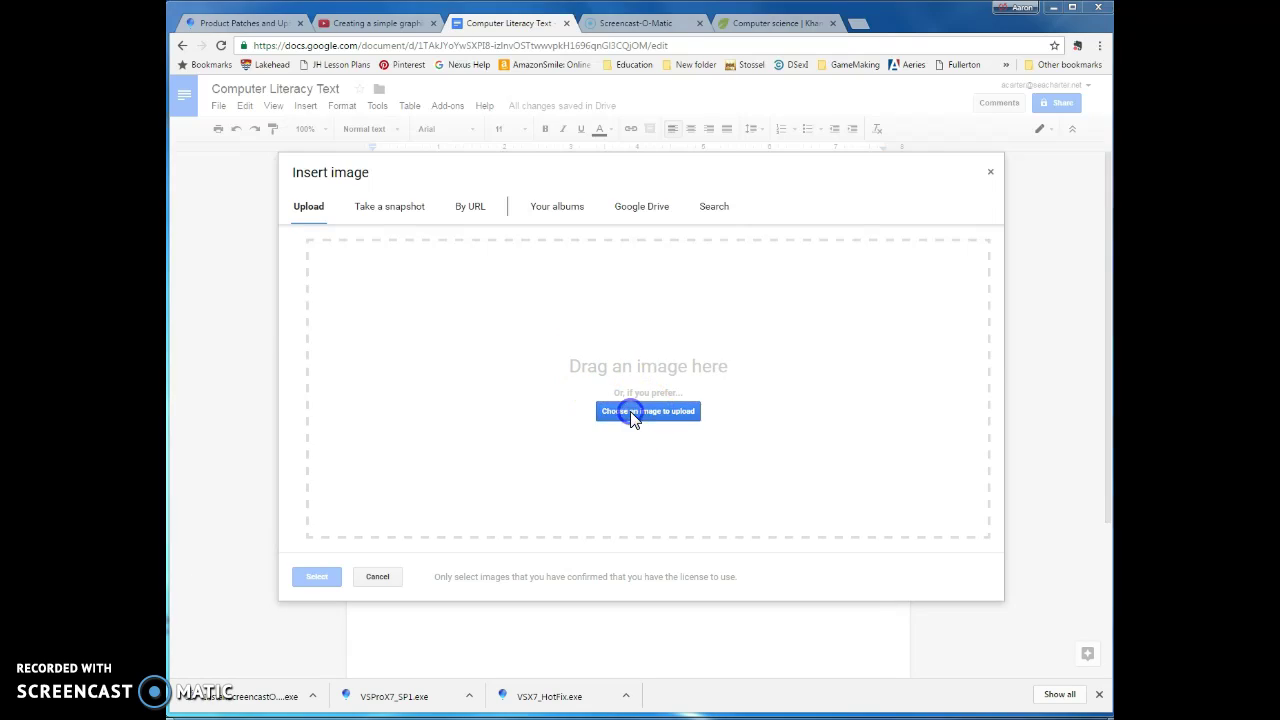
left_click_drag(1040, 245, 1040, 463)
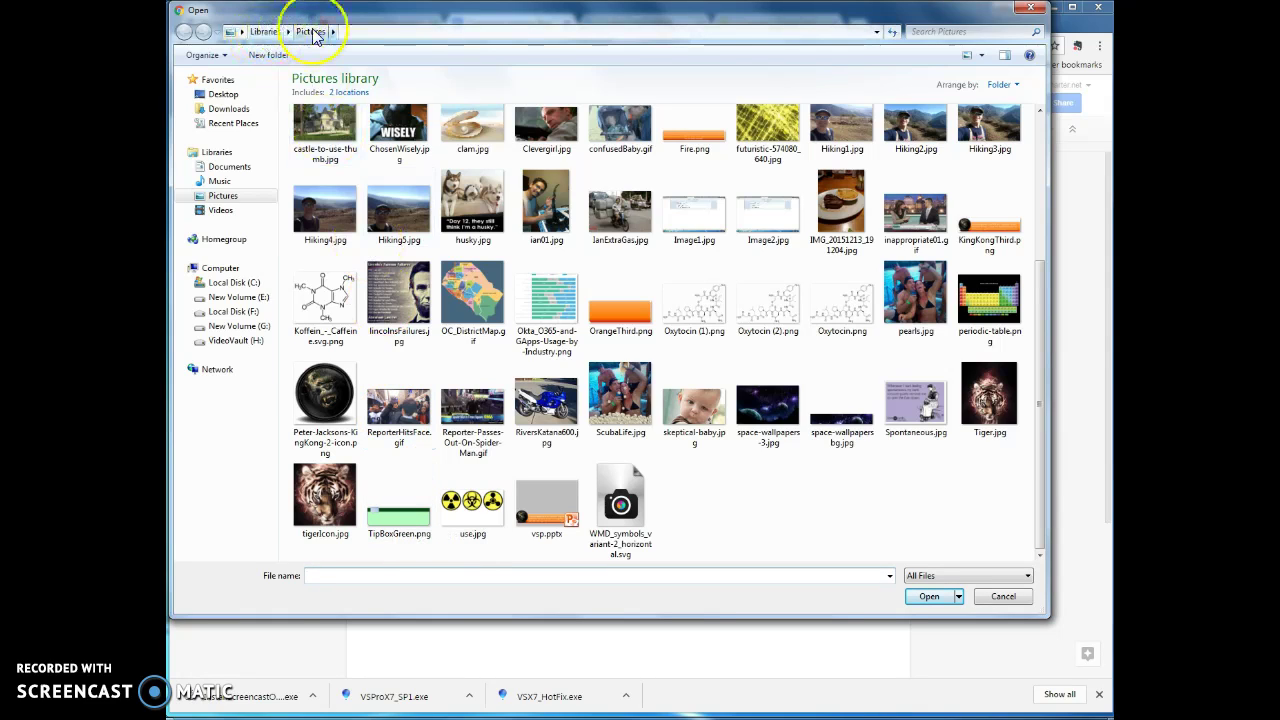
double_click(400, 512)
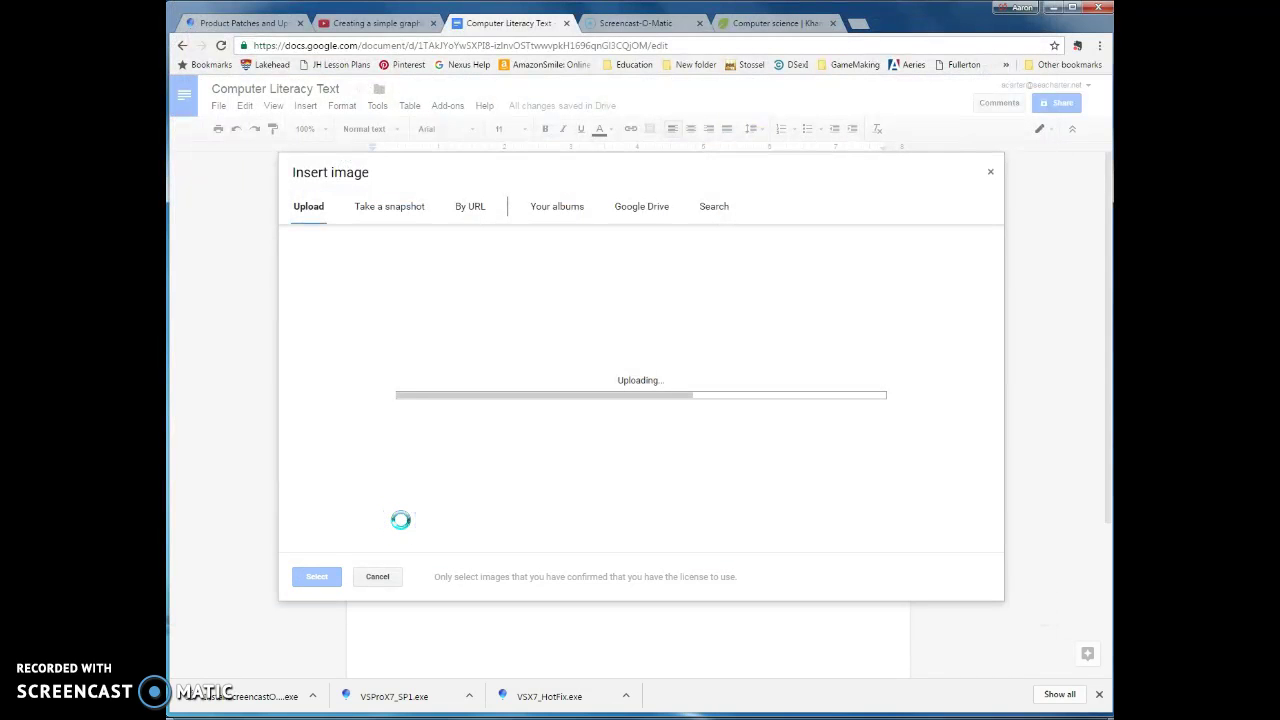
left_click_drag(534, 500, 554, 500)
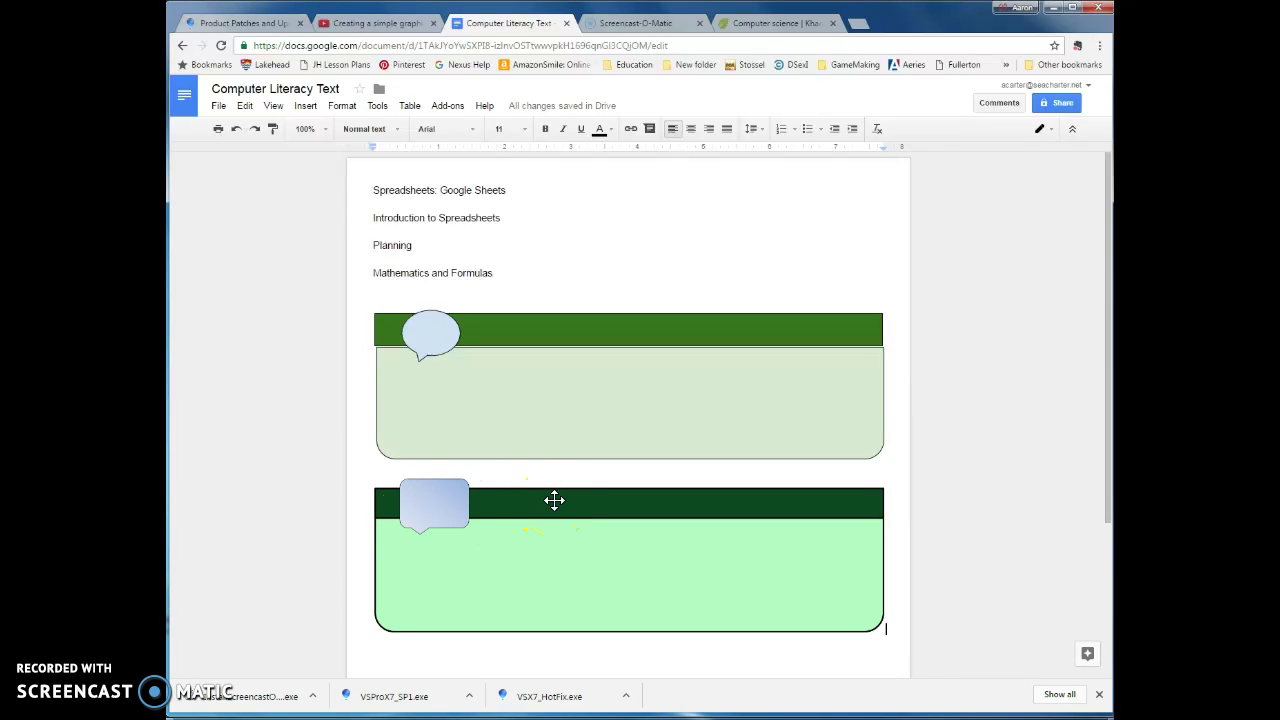
left_click_drag(554, 500, 634, 543)
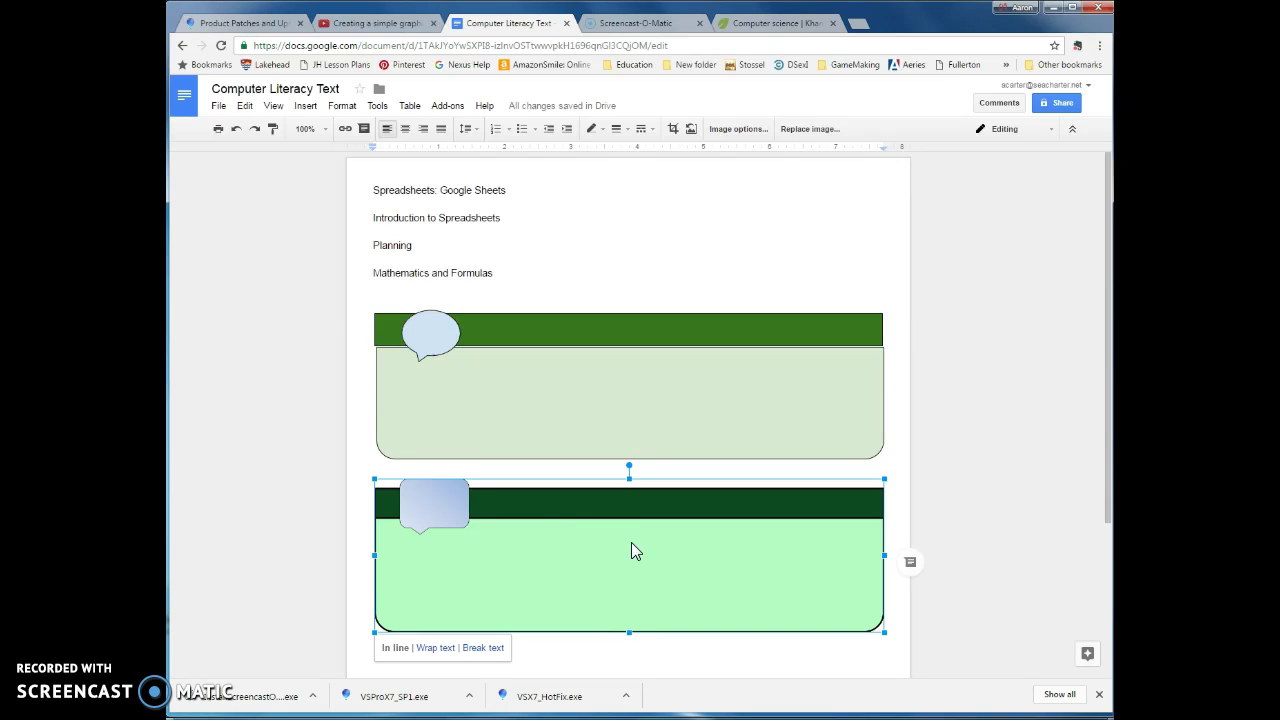
- Delete the inserted TipBoxGreen image from the document
left_click(306, 106)
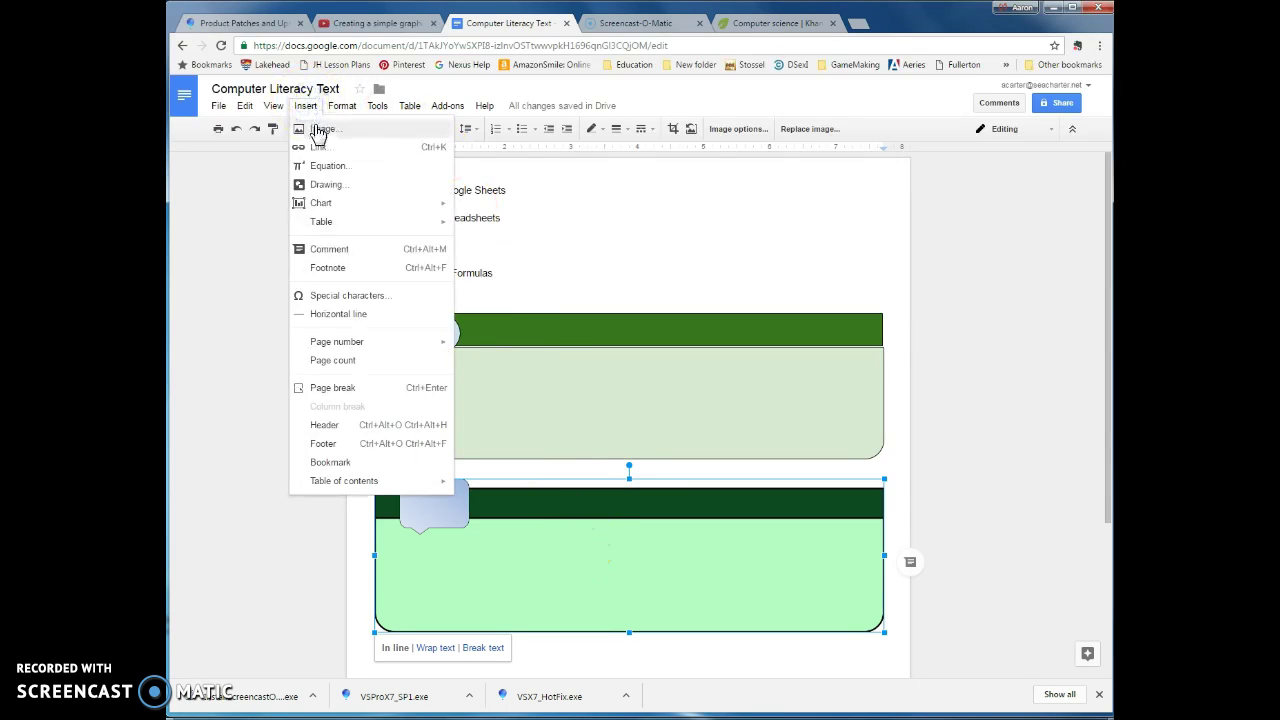
left_click(640, 500)
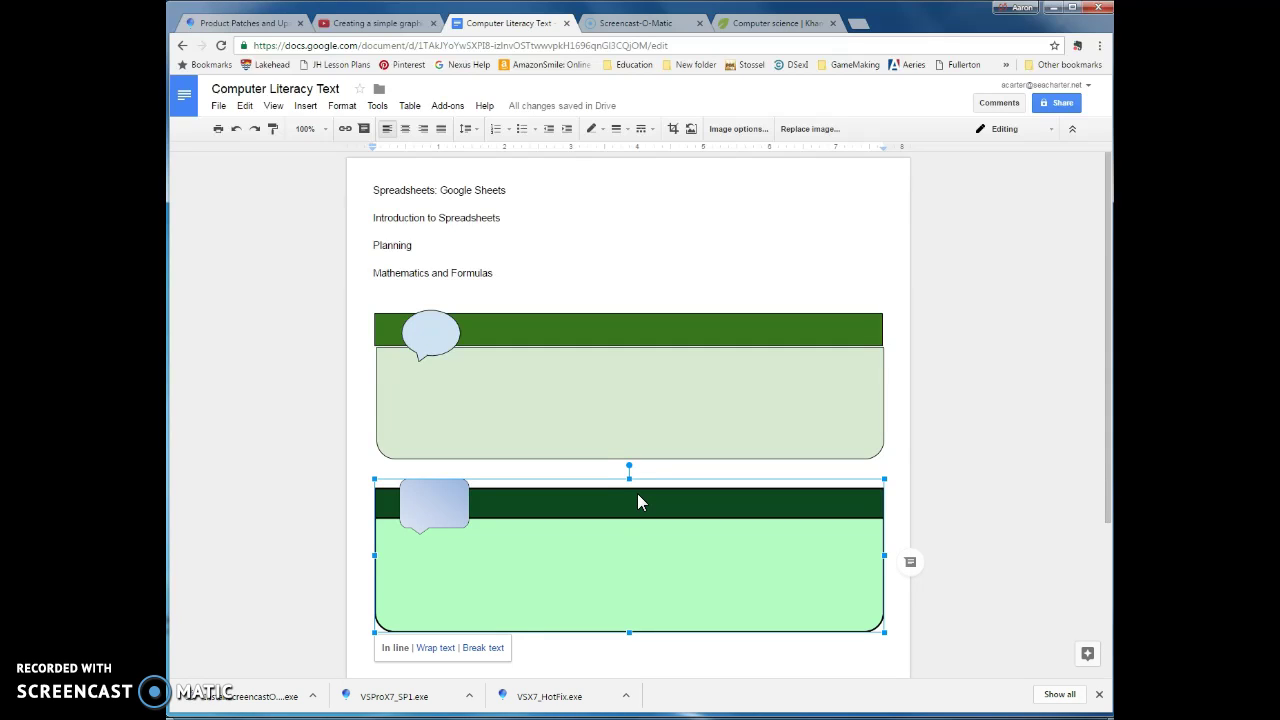
key("Delete")
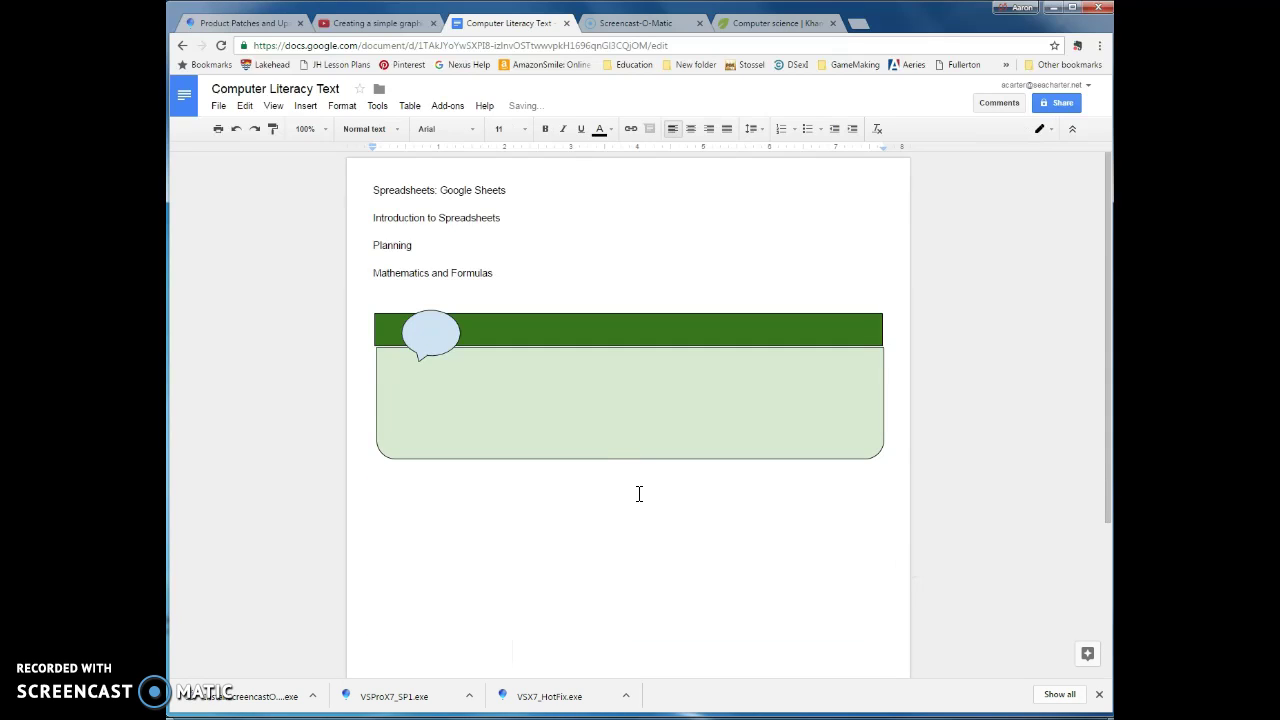
- Create a new drawing in the document and insert the TipBoxGreen.png image from the Pictures library into it
left_click(305, 106)
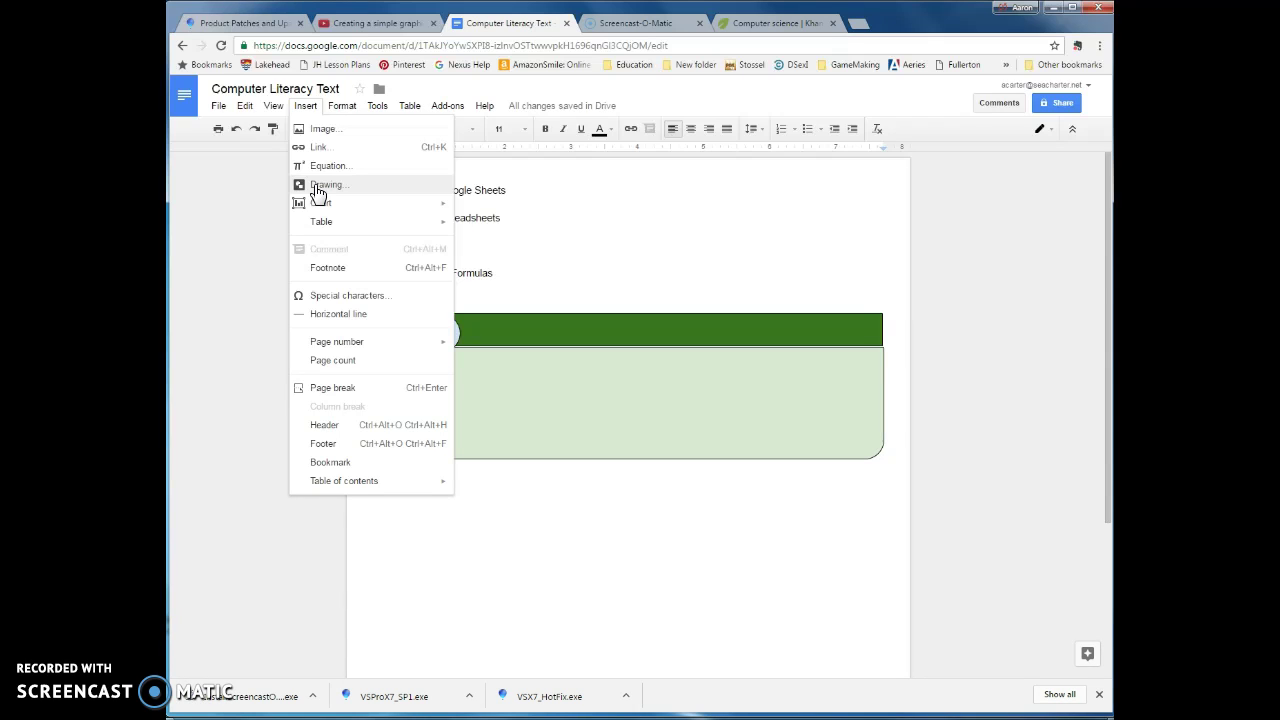
left_click(322, 132)
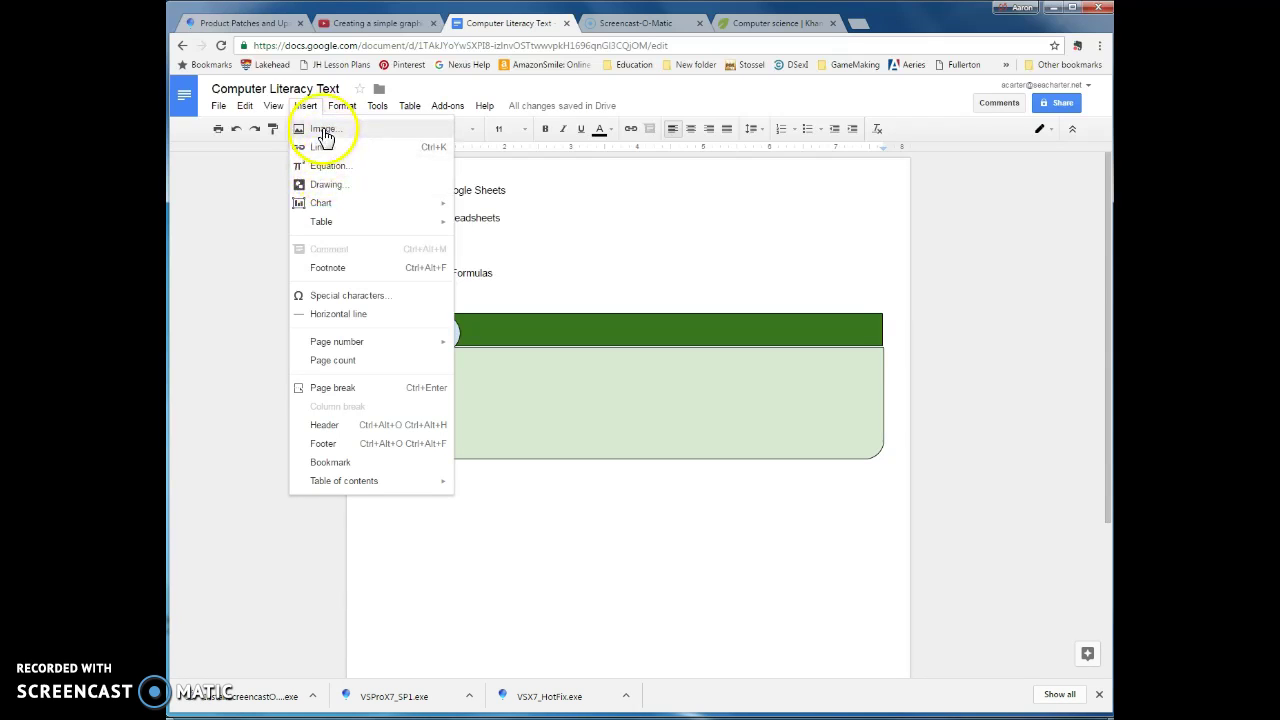
left_click(320, 188)
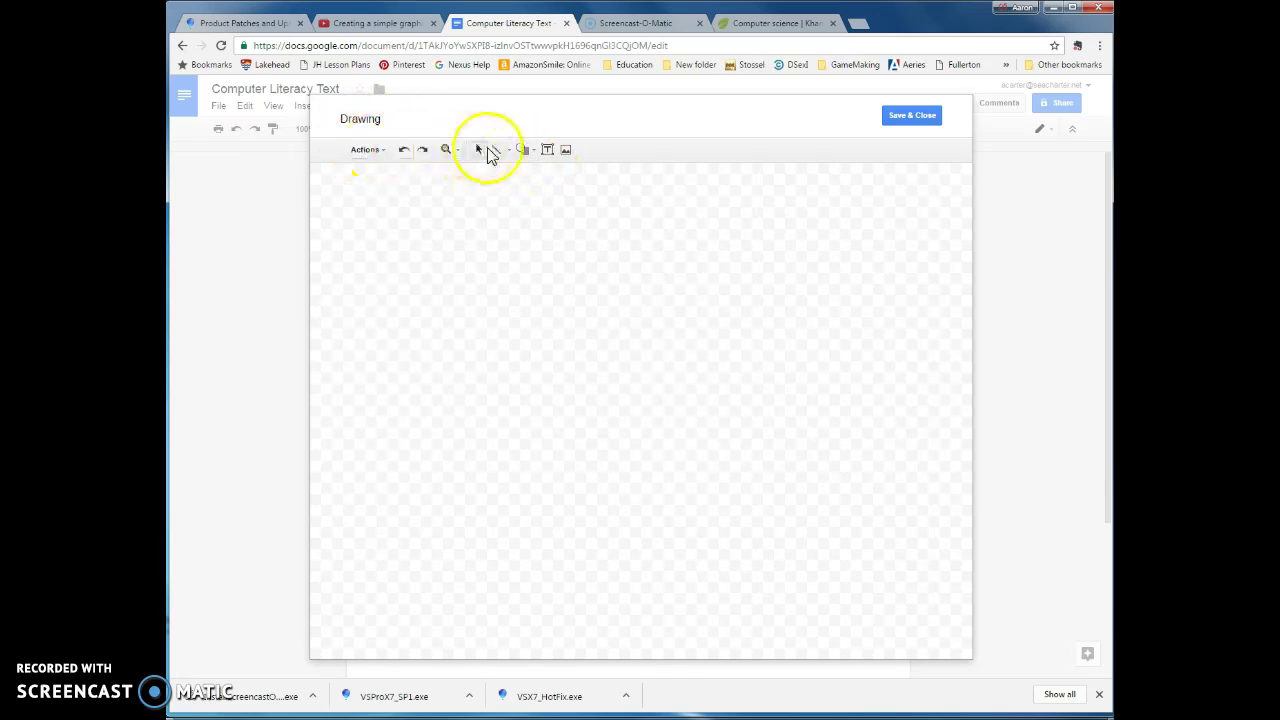
left_click(566, 152)
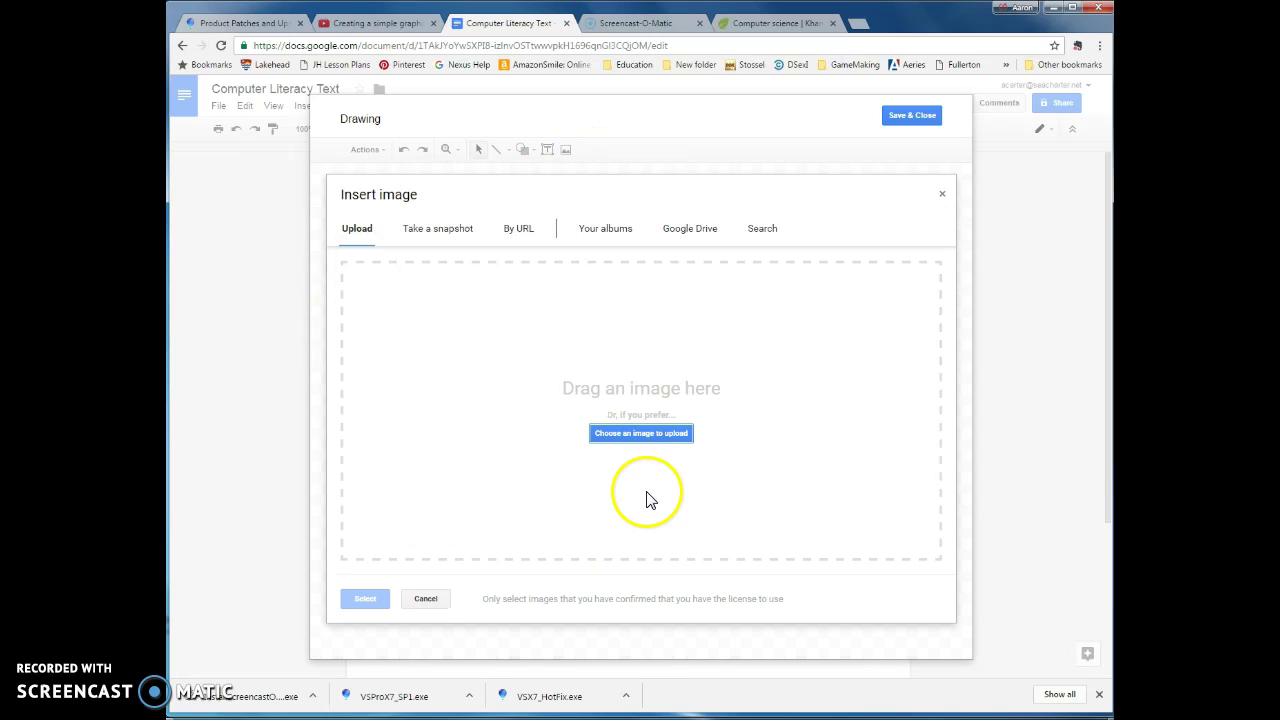
left_click(651, 438)
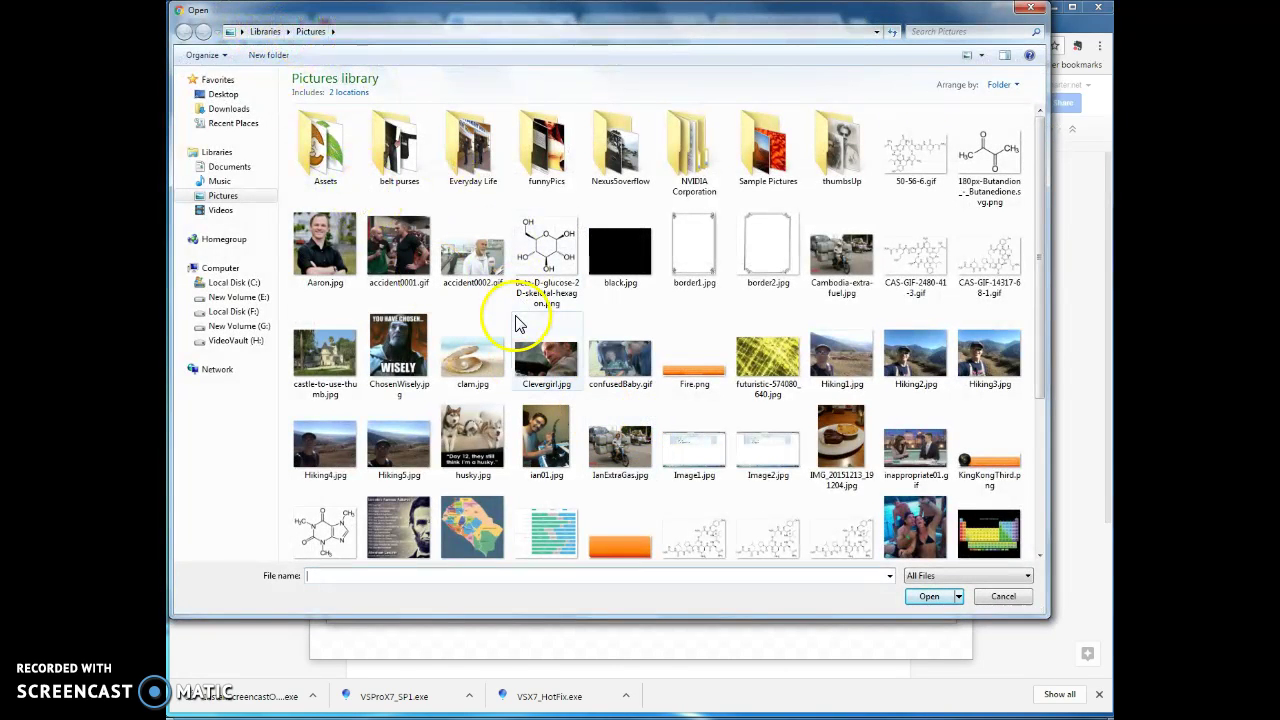
left_click_drag(1040, 238, 1037, 389)
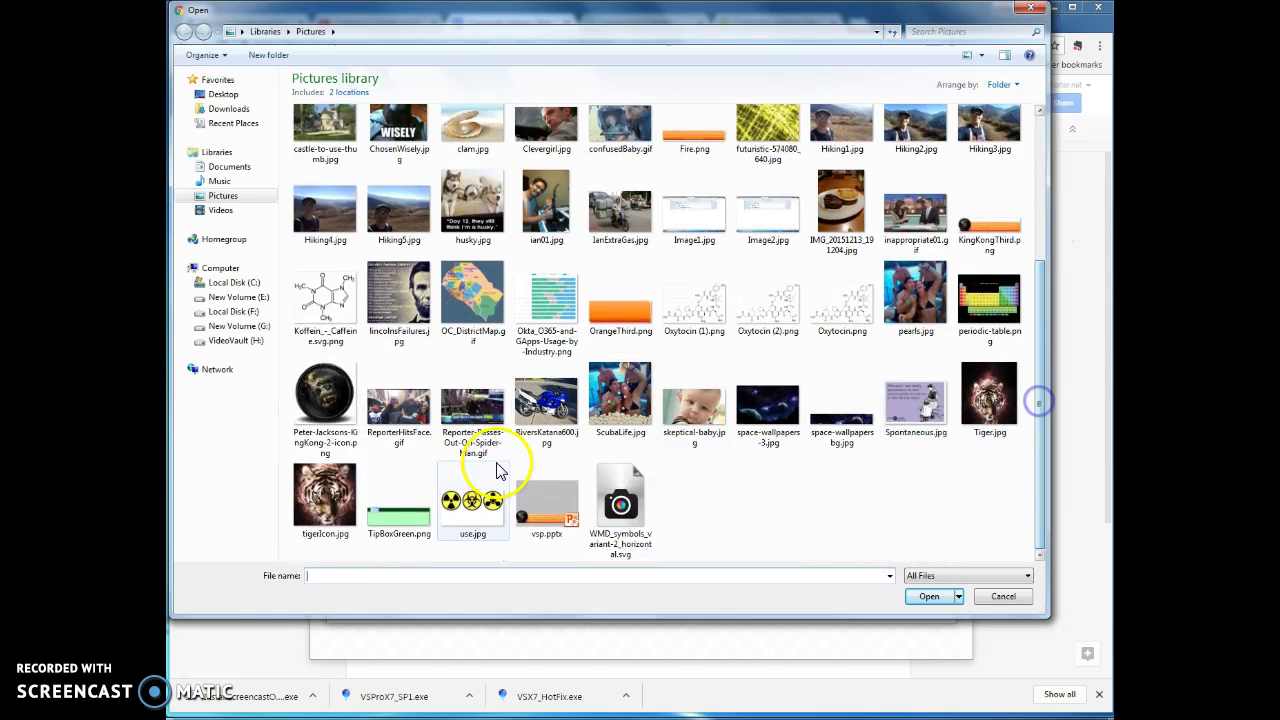
double_click(399, 518)
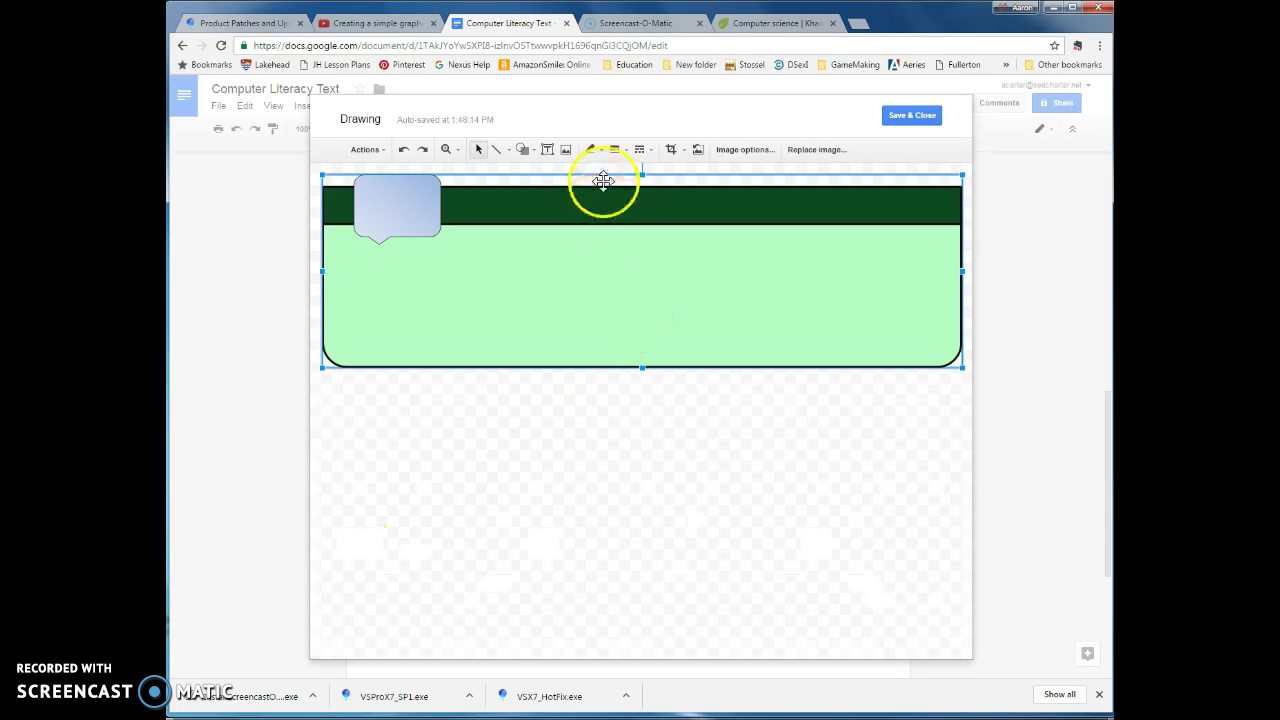
left_click(655, 453)
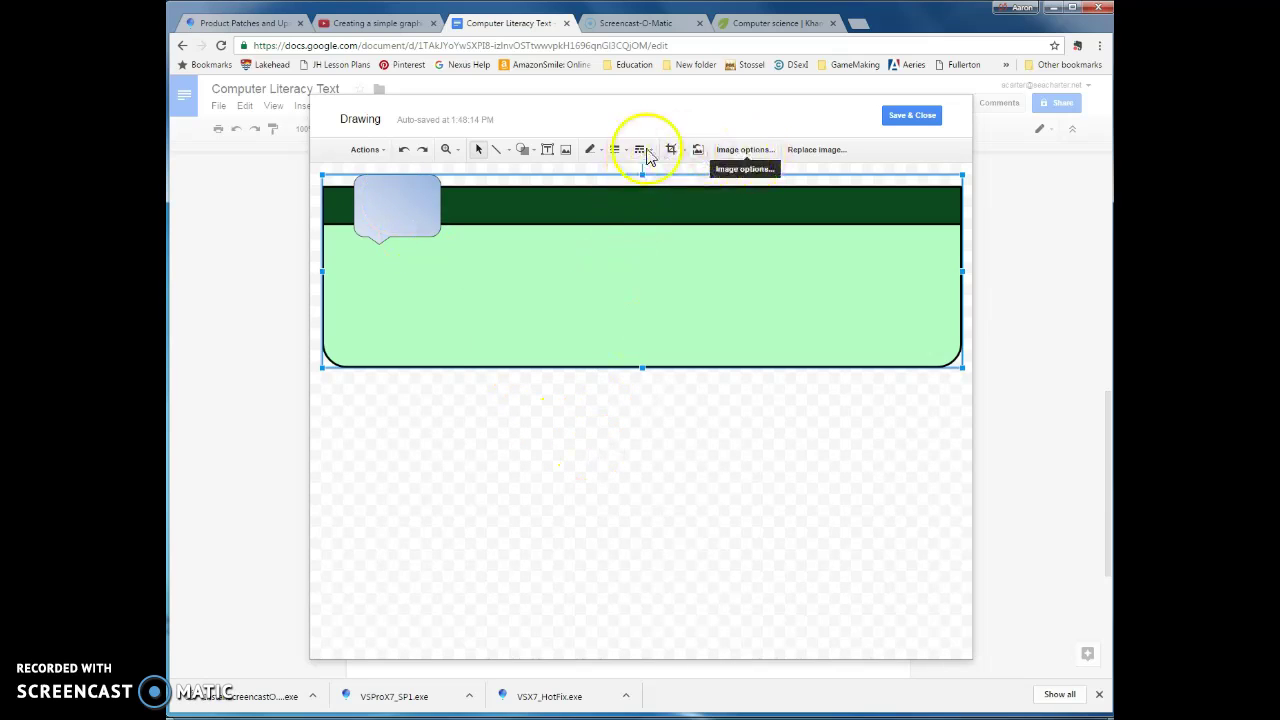
- Add a text box reading "TIP" over the speech bubble in the drawing and center its text horizontally
left_click(548, 150)
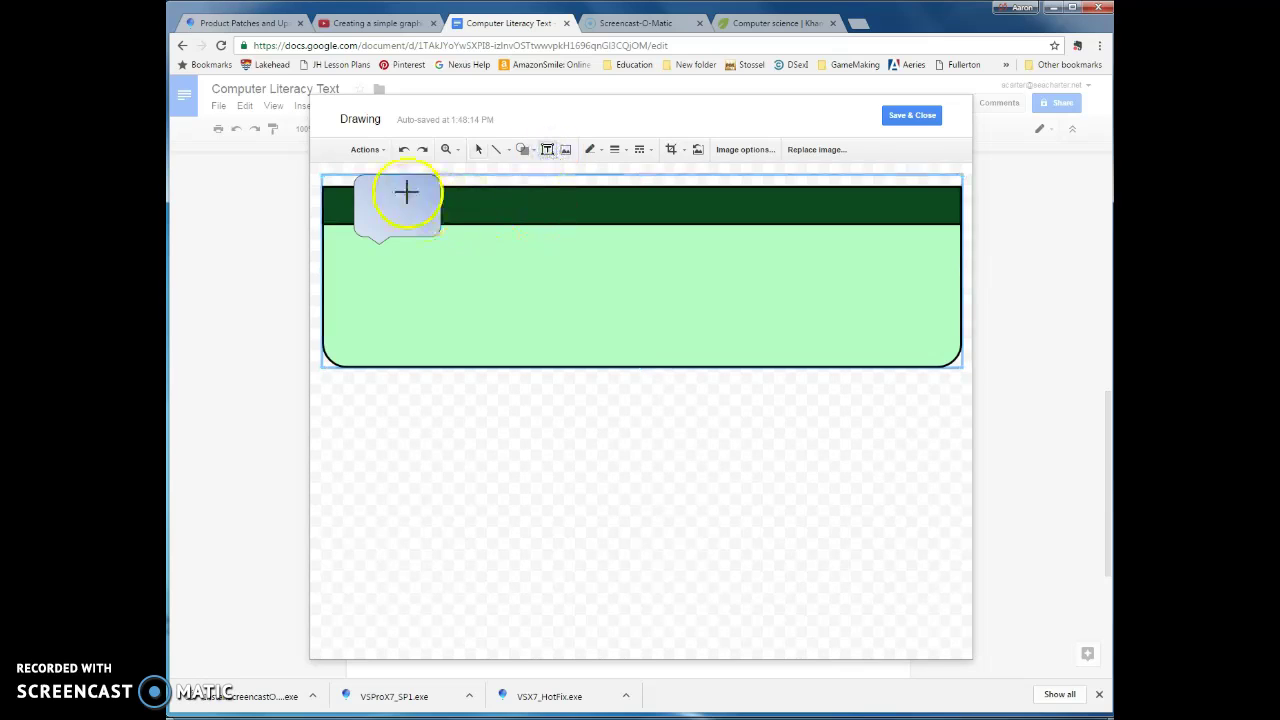
left_click_drag(355, 175, 436, 231)
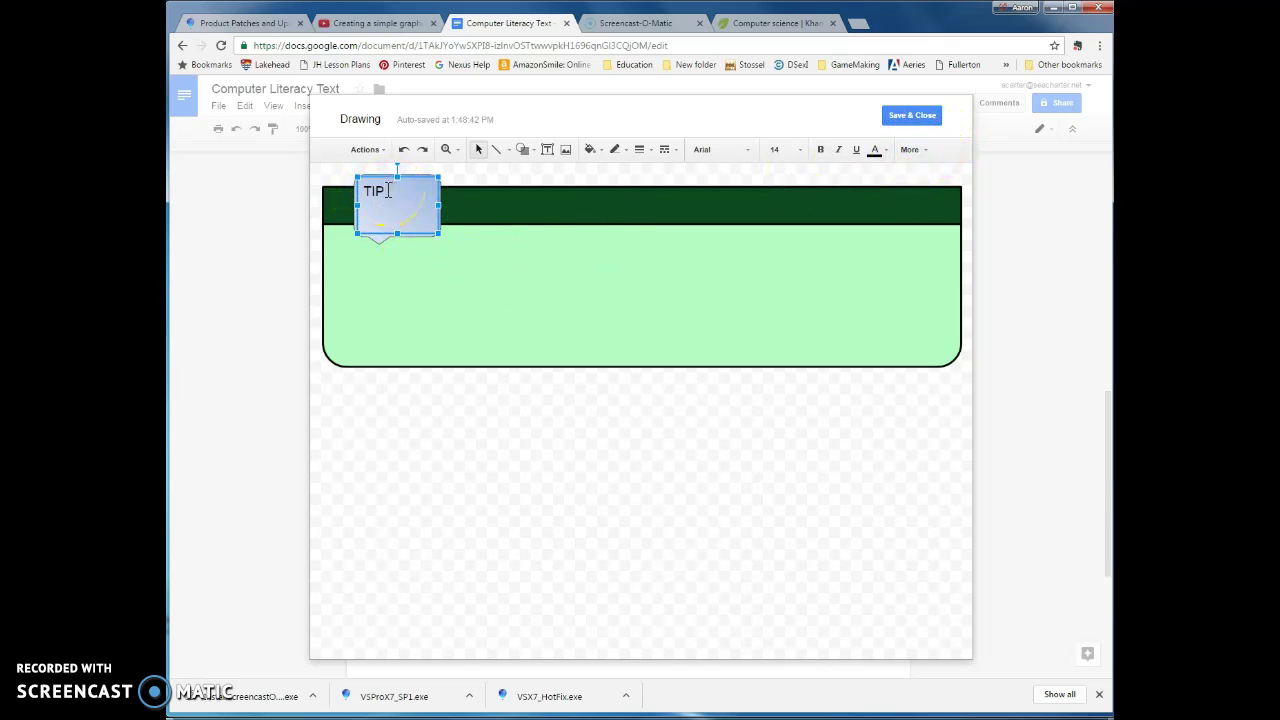
left_click(920, 151)
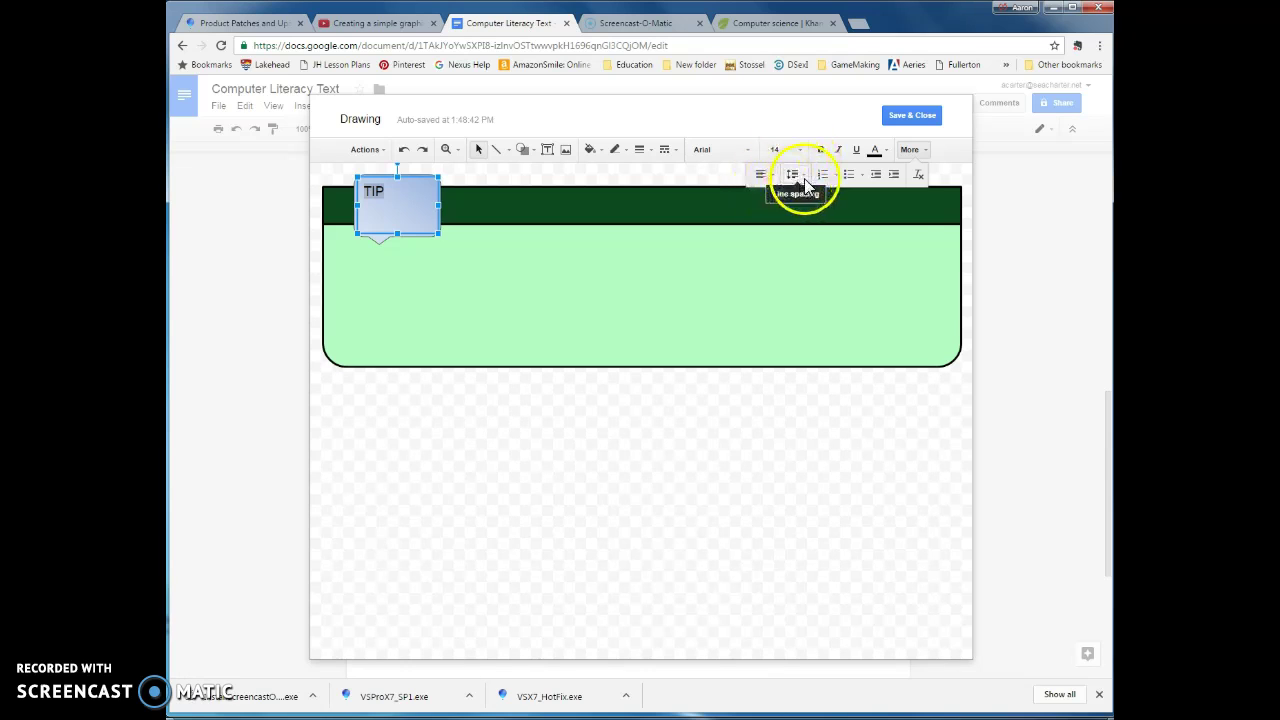
left_click(806, 178)
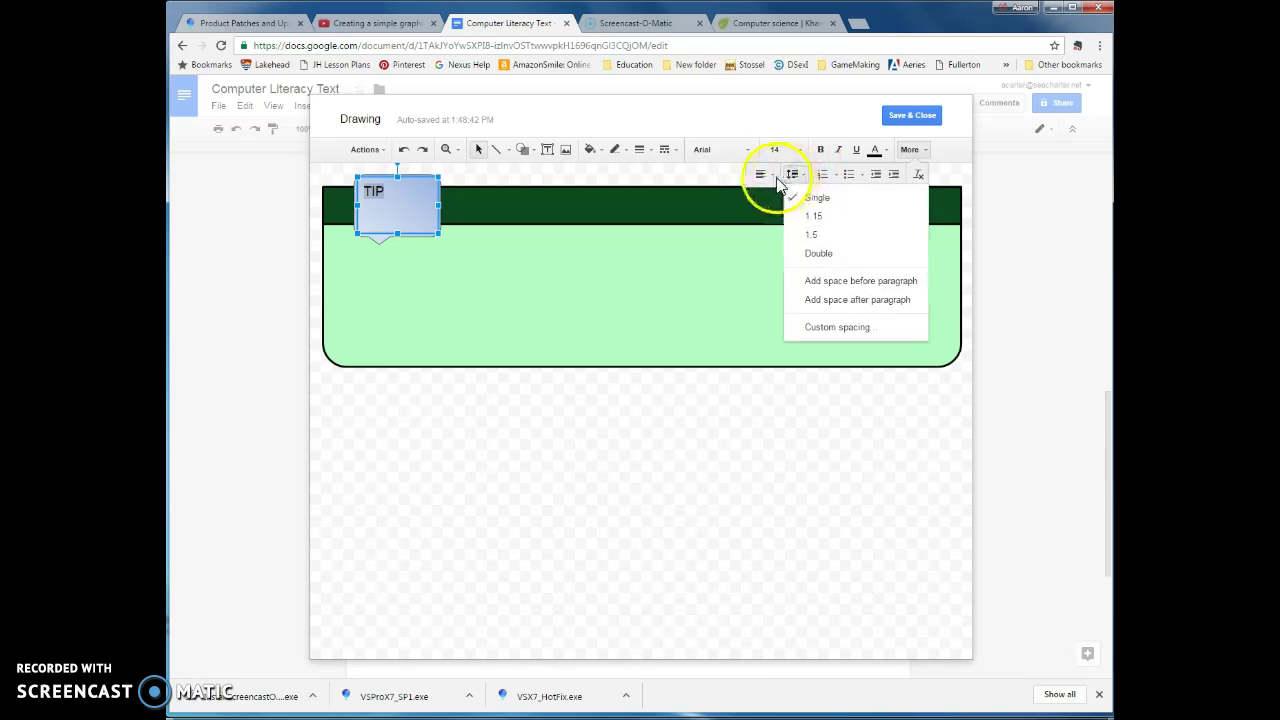
left_click(760, 174)
left_click(786, 197)
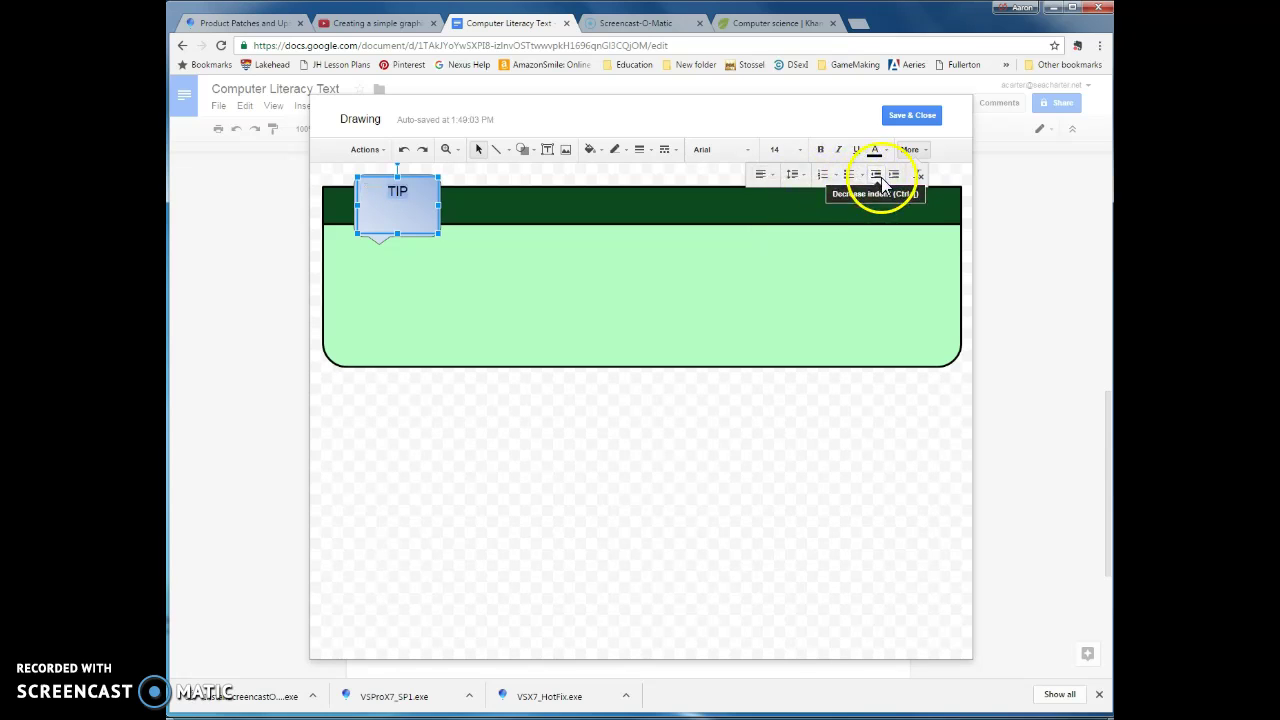
- Set the TIP text to font size 30 and change its font to Roboto Mono
left_click(799, 150)
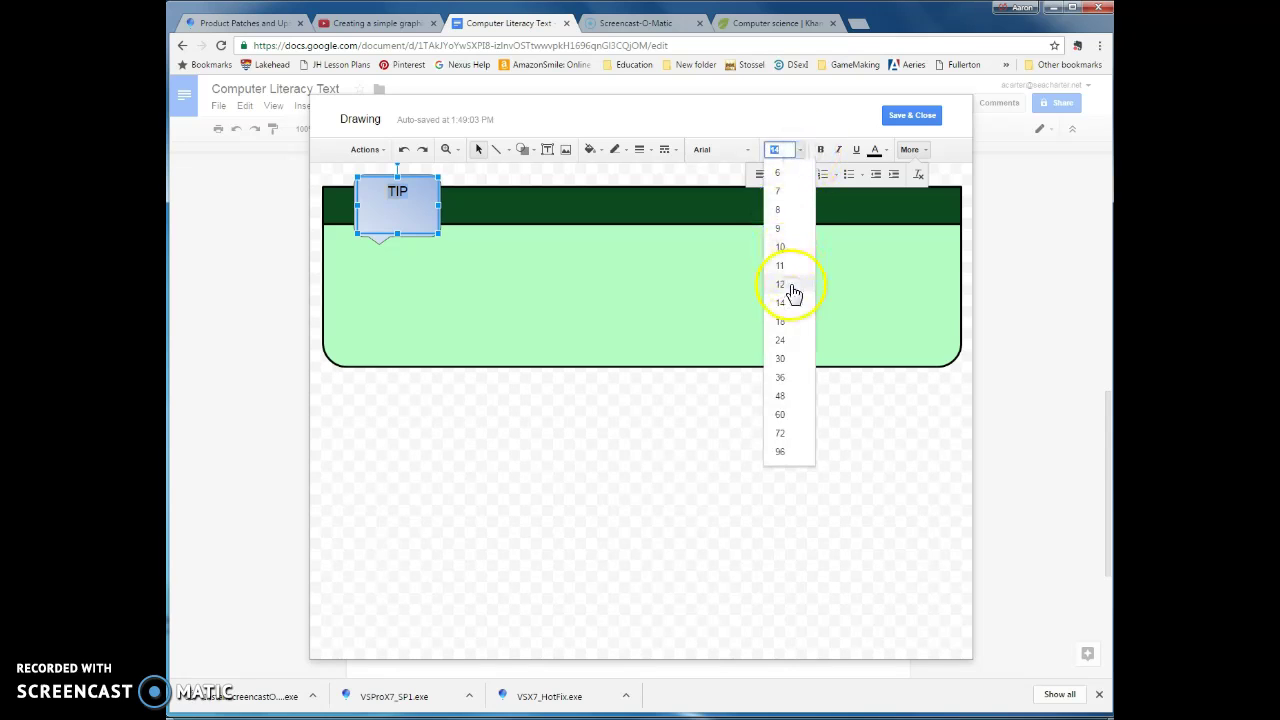
left_click(781, 340)
left_click(799, 150)
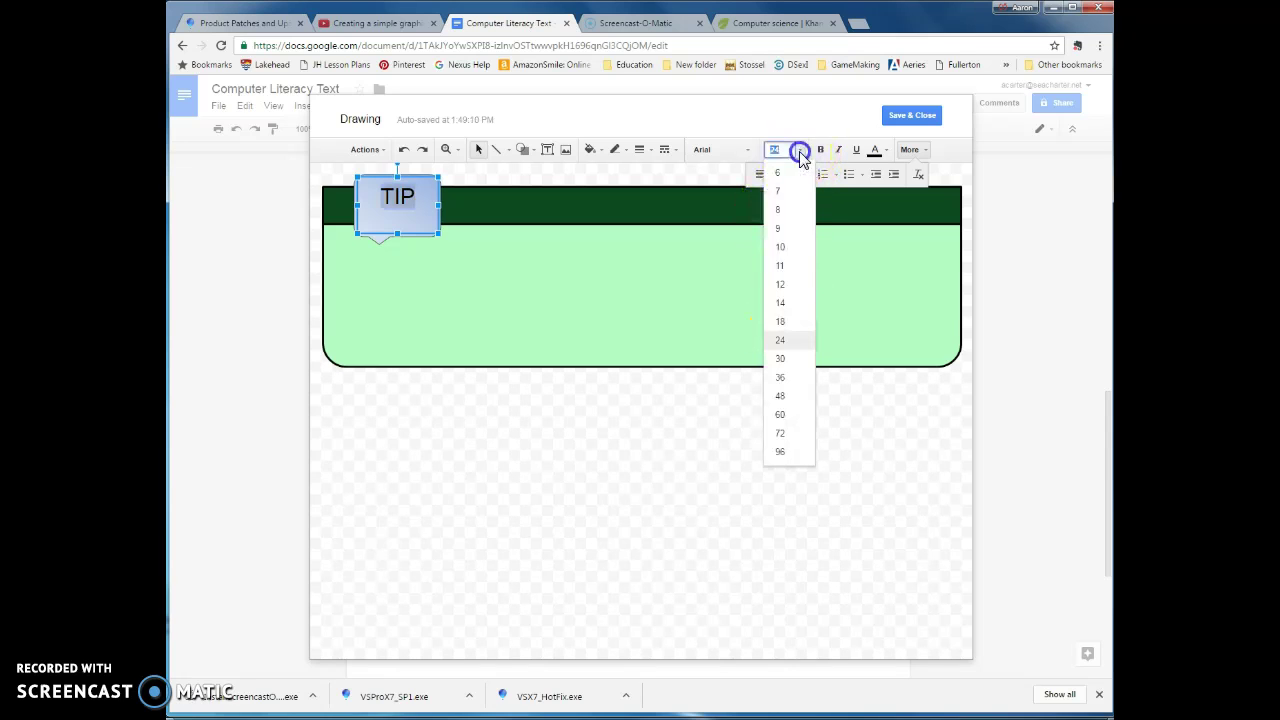
left_click(781, 358)
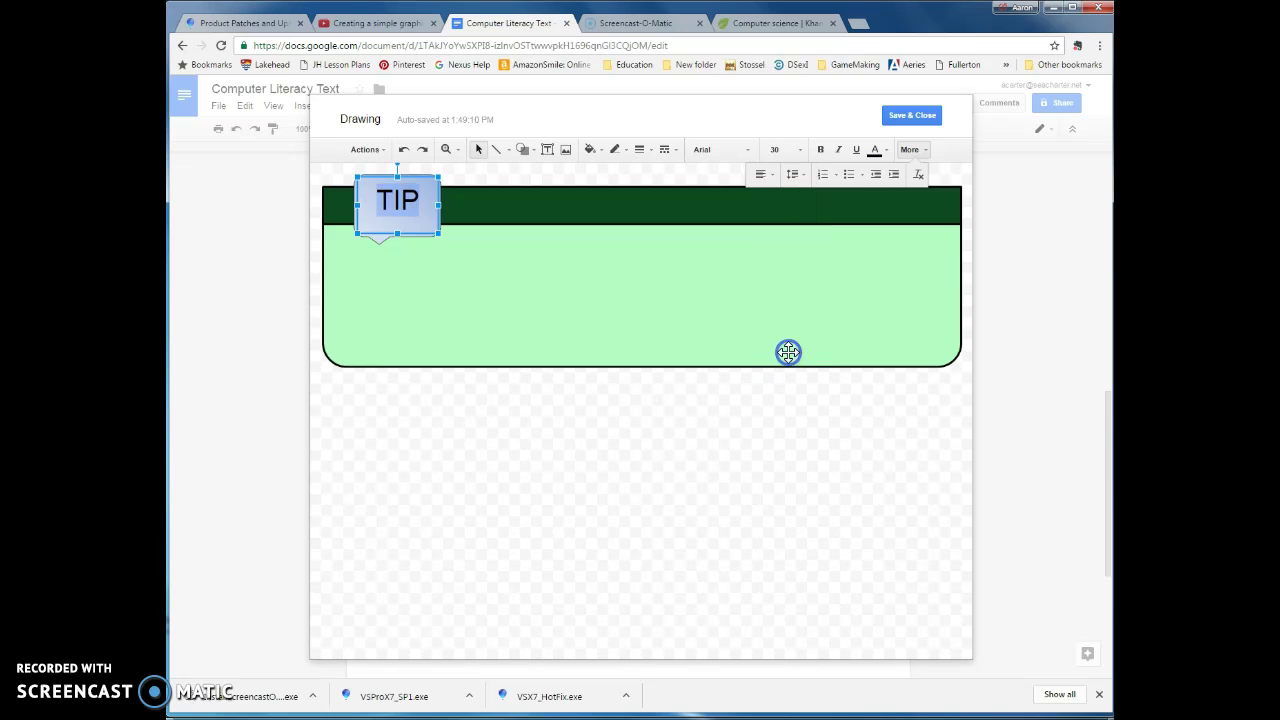
left_click(743, 152)
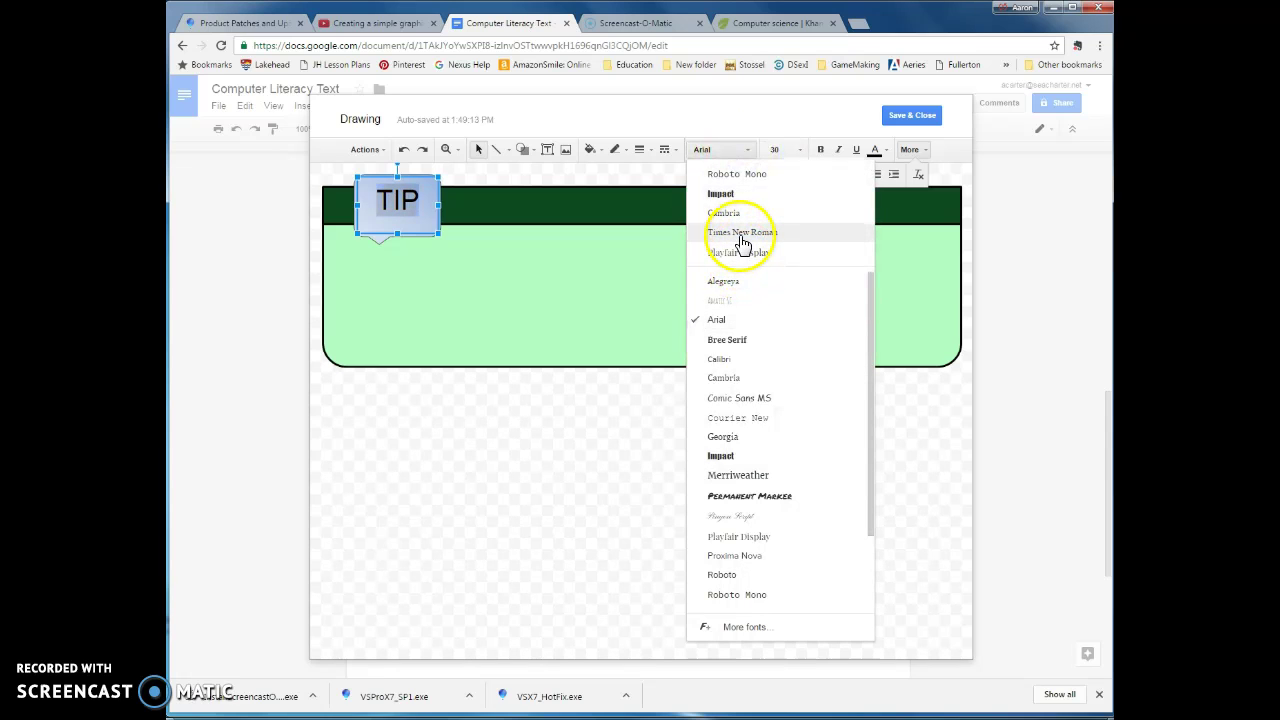
left_click(739, 175)
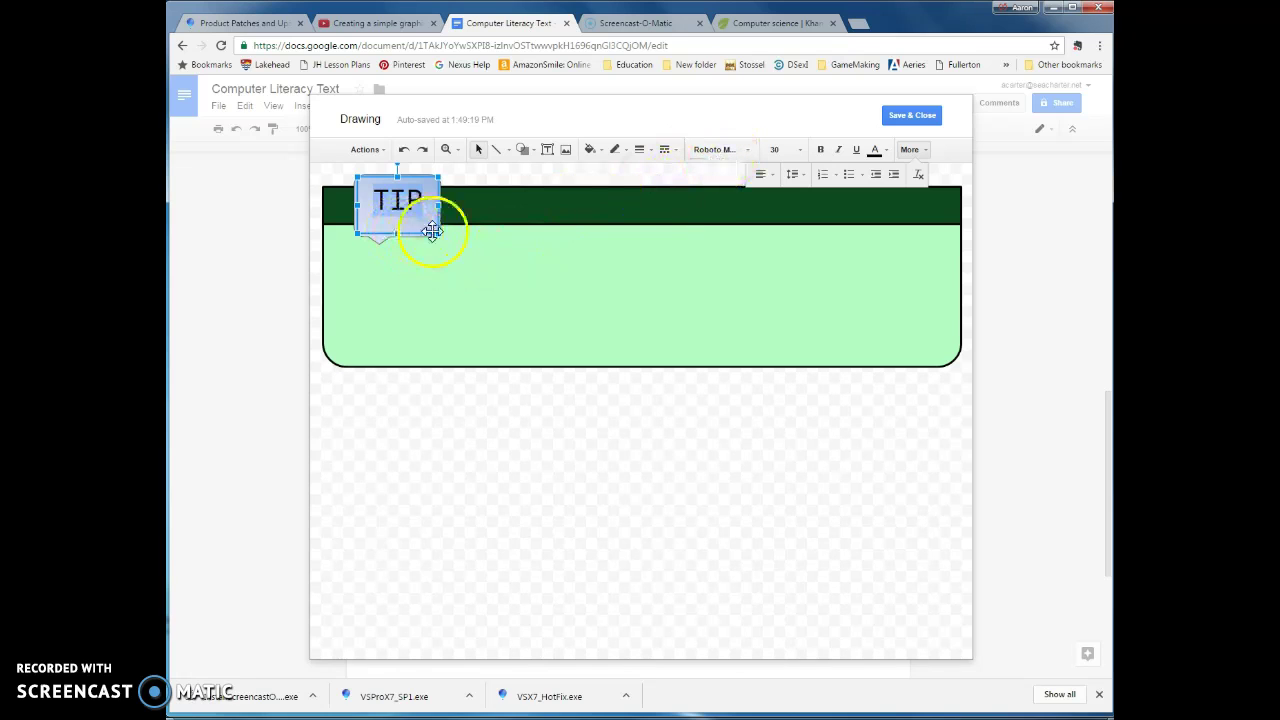
- Shrink the TIP text box to fit inside the speech bubble and set its font size to 36
left_click(440, 230)
left_click_drag(438, 218, 411, 205)
left_click(378, 205)
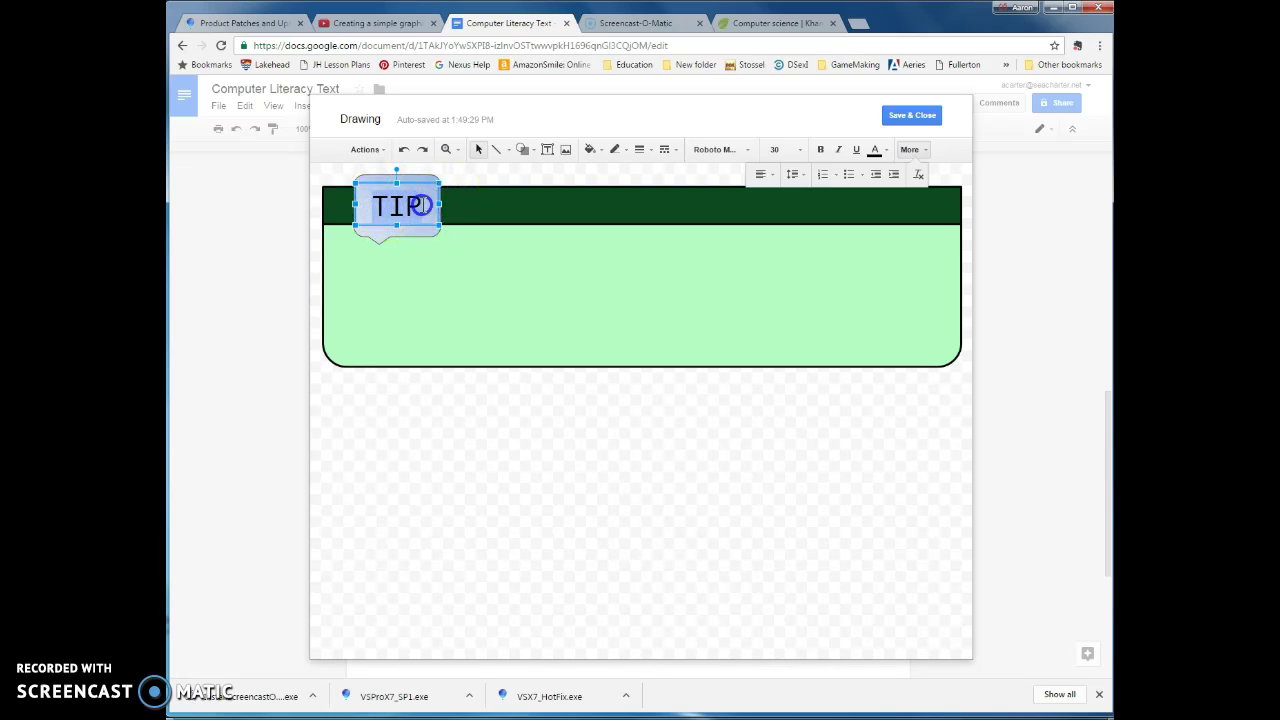
left_click(800, 152)
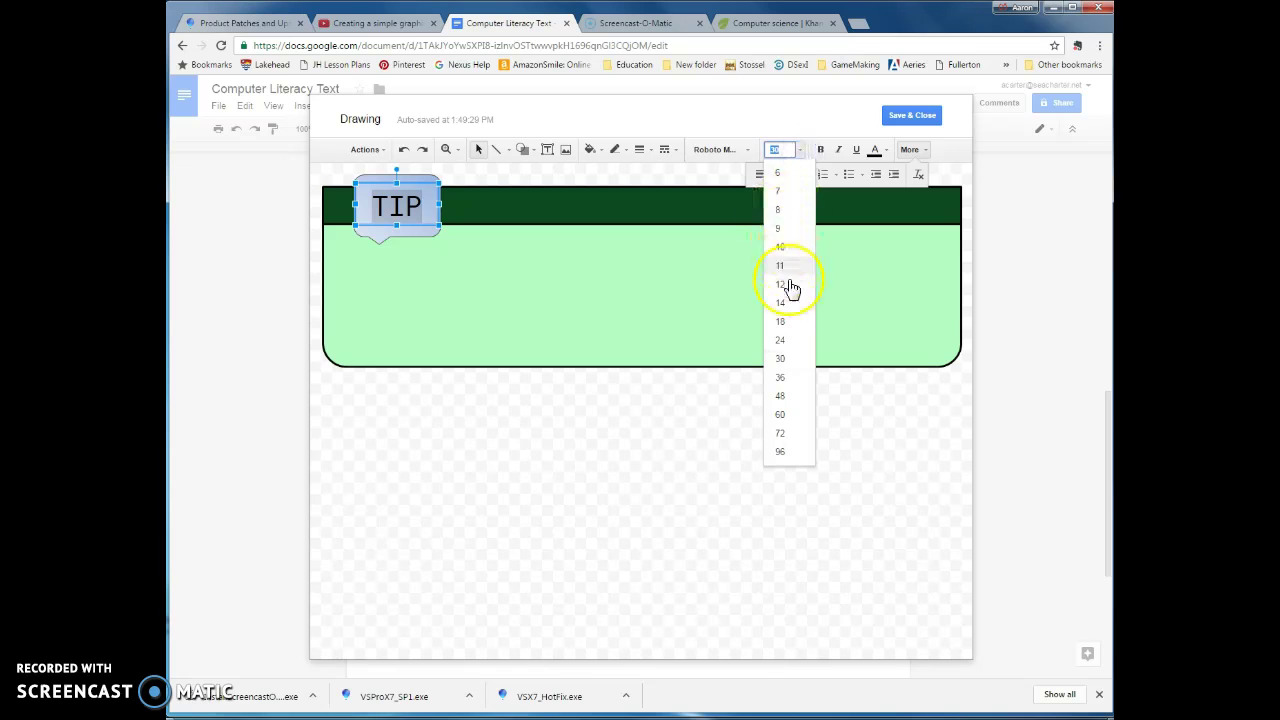
left_click(782, 375)
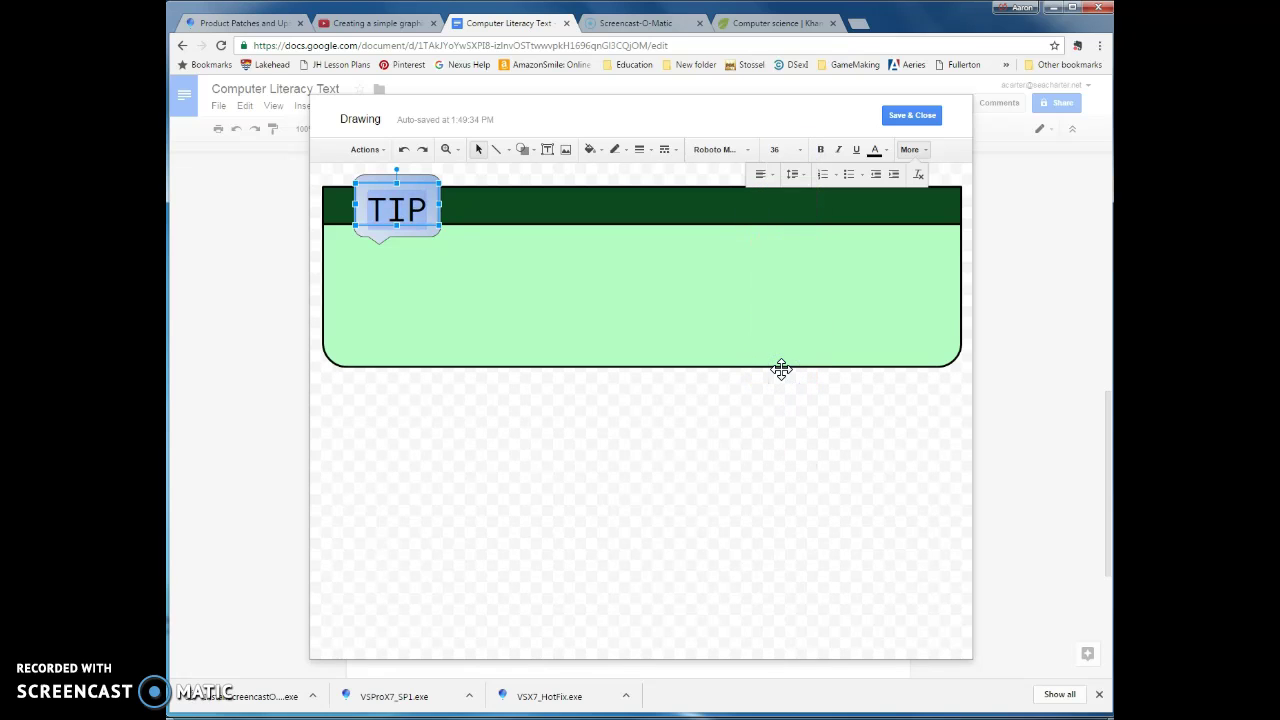
- Move the TIP text box up slightly so the word sits centered in the speech bubble, and deselect it
left_click(416, 184)
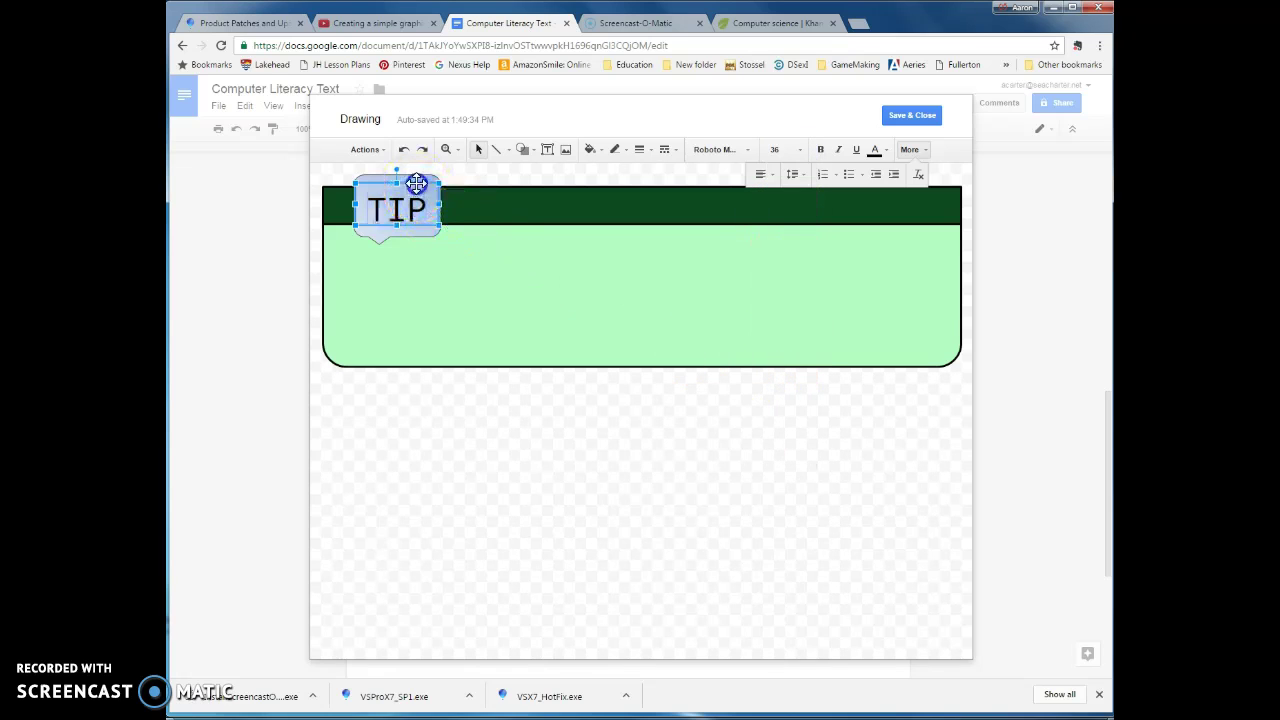
left_click(440, 280)
left_click(477, 417)
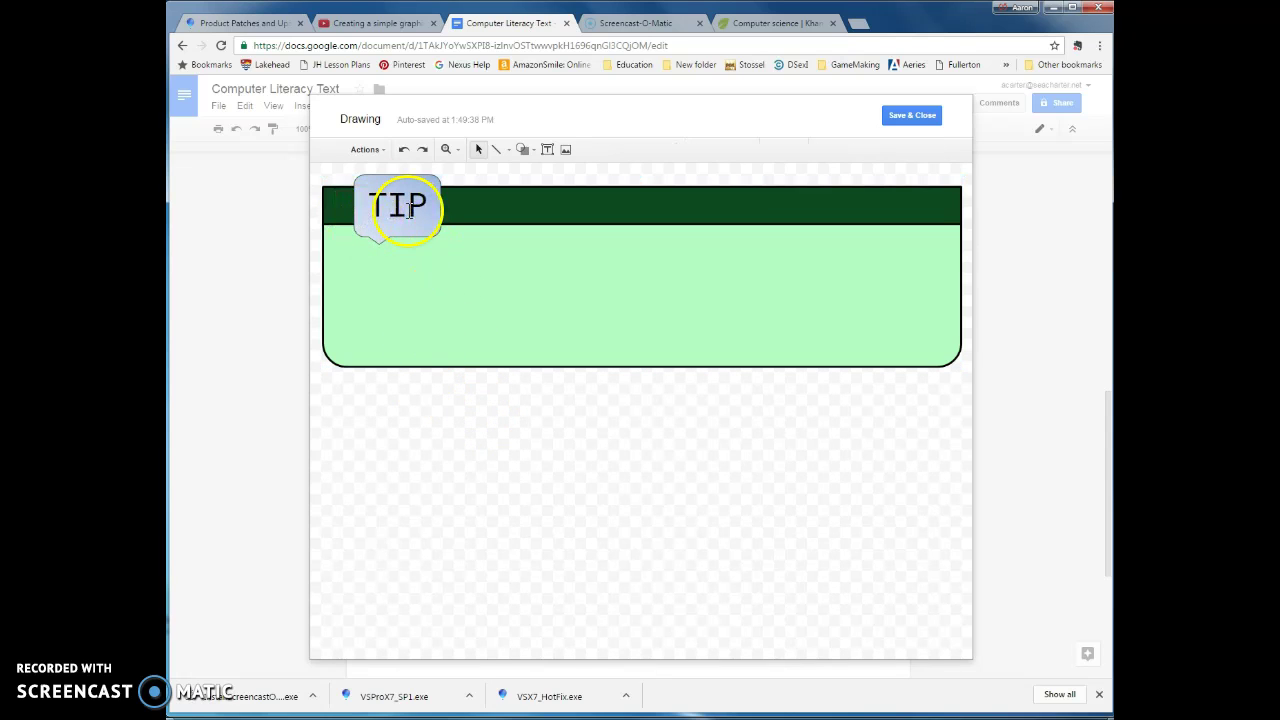
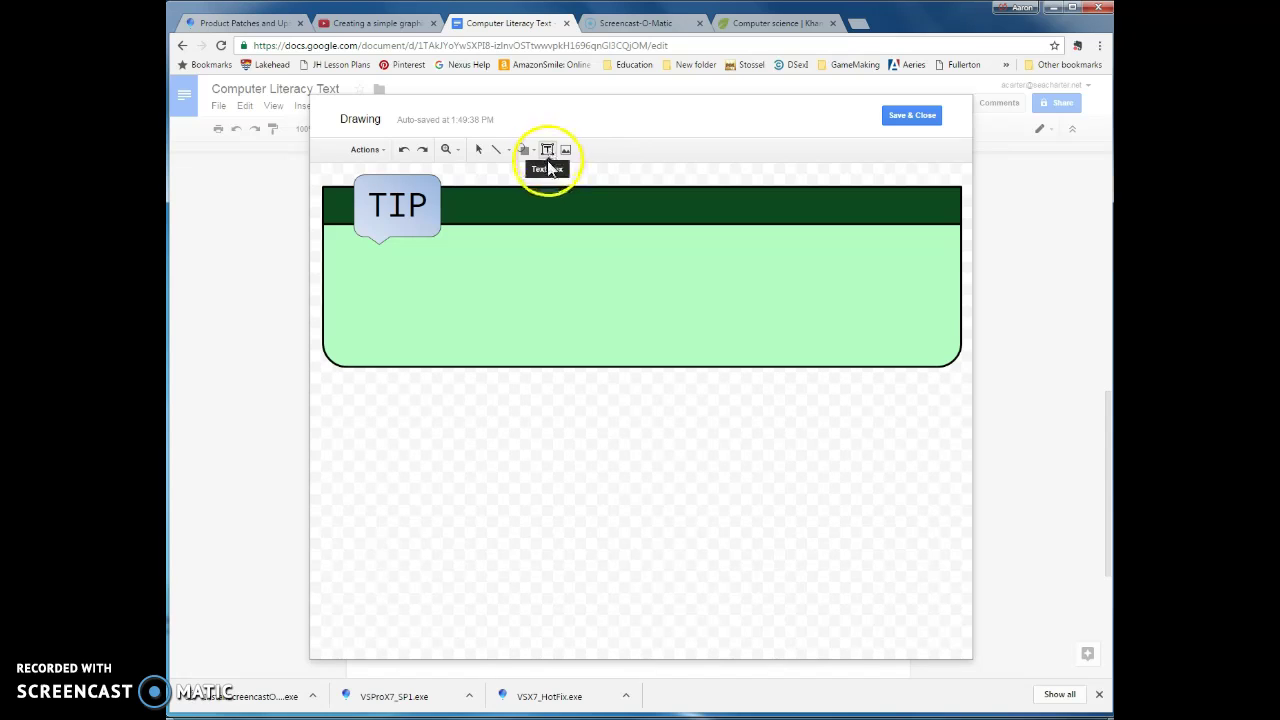
- Add a text box across the dark green header beside the TIP bubble and fill it with "Constants in Formulas" copied from Notepad
left_click(547, 155)
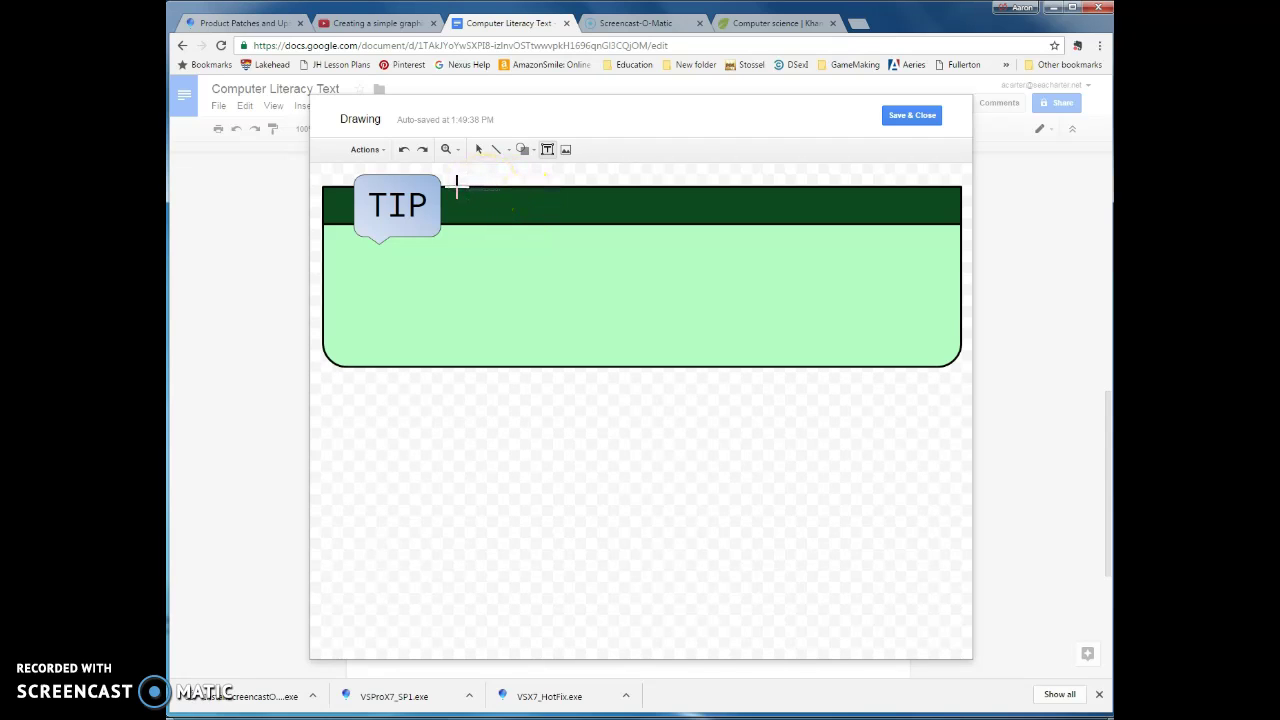
left_click_drag(456, 188, 949, 220)
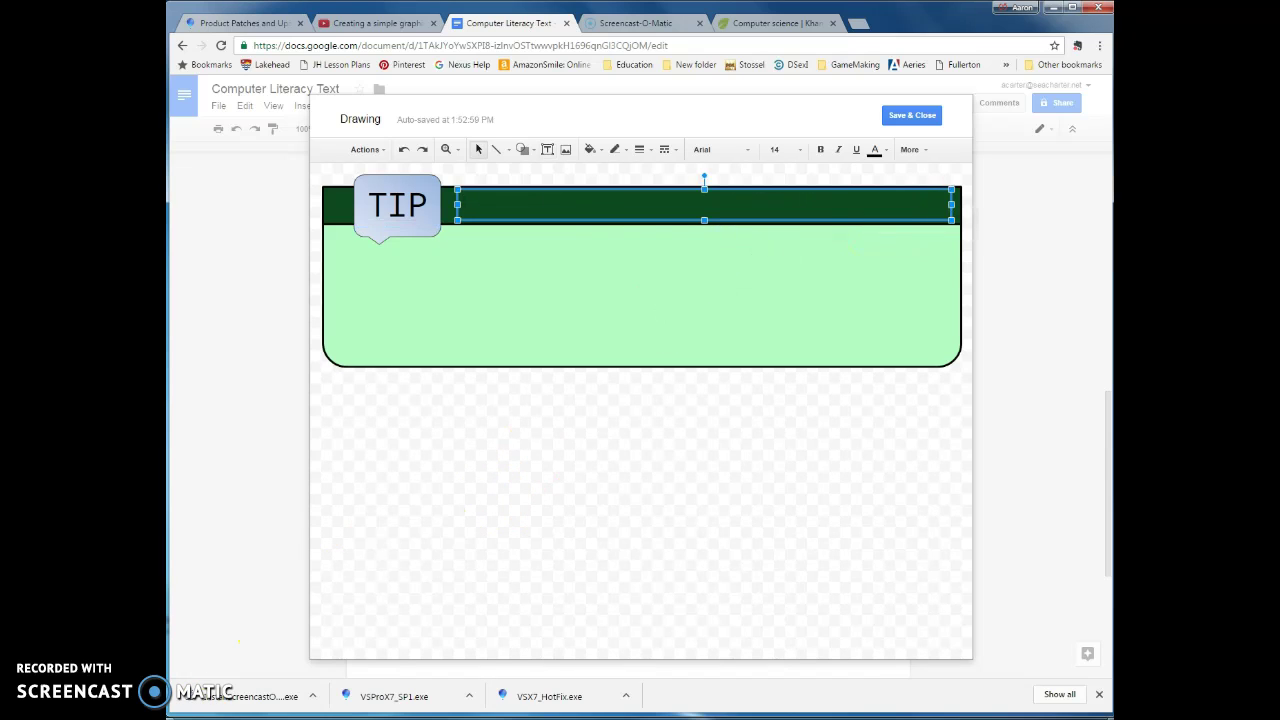
key("alt+Tab")
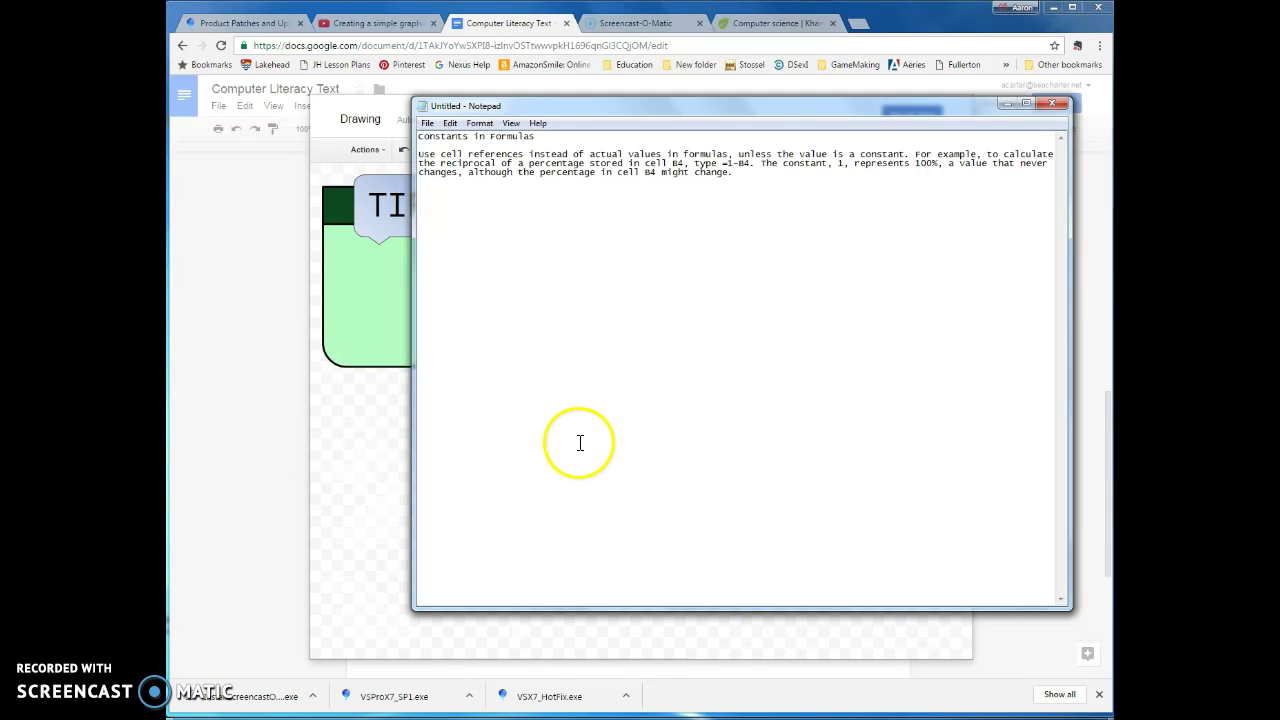
left_click_drag(420, 140, 535, 138)
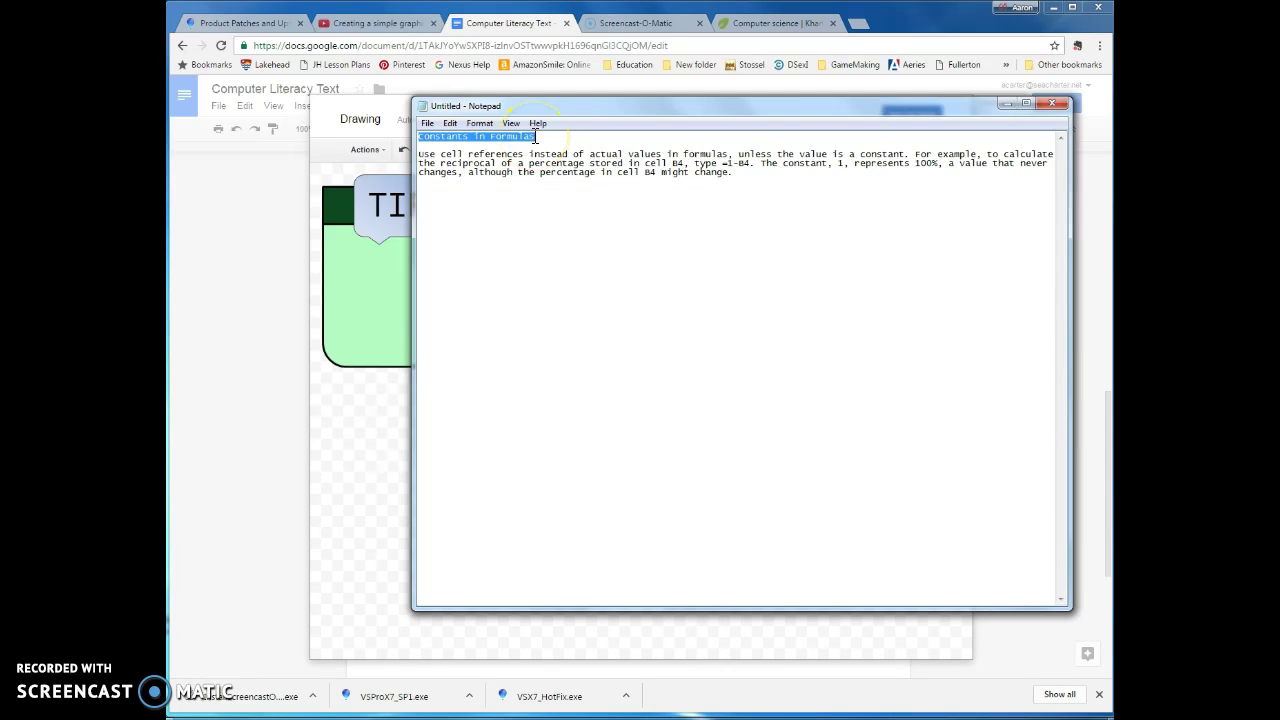
left_click(1008, 103)
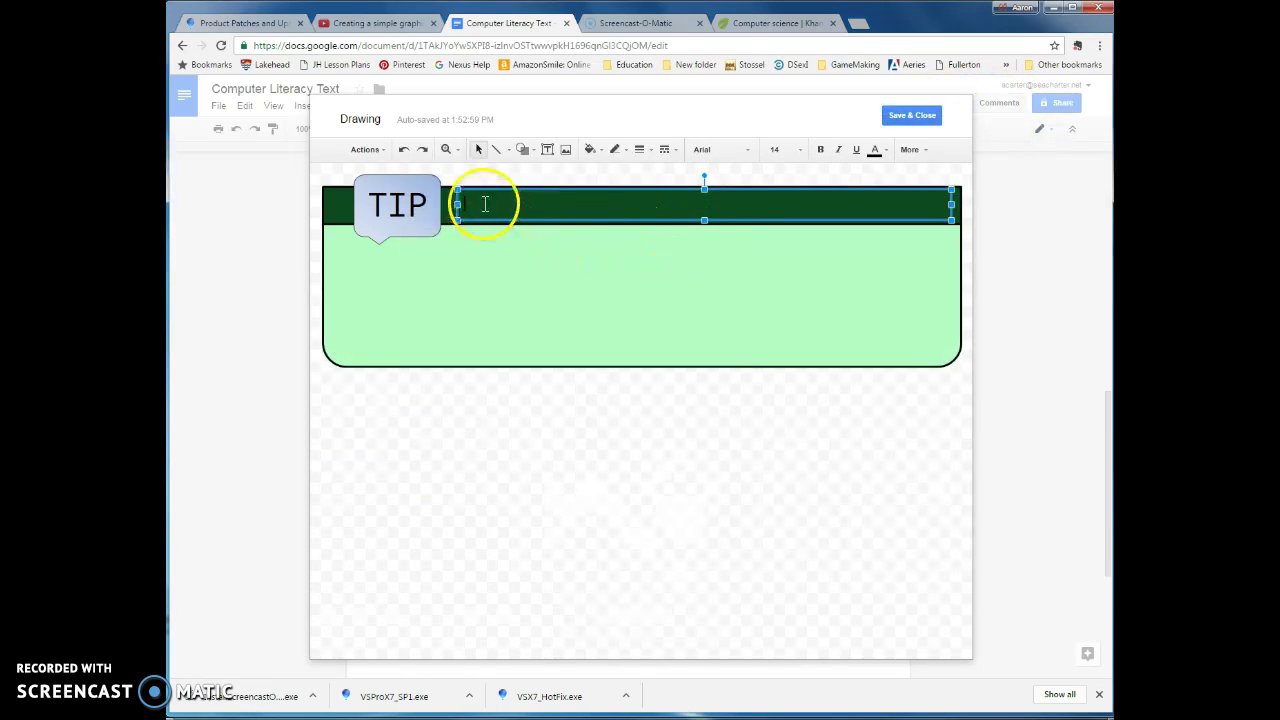
right_click(476, 211)
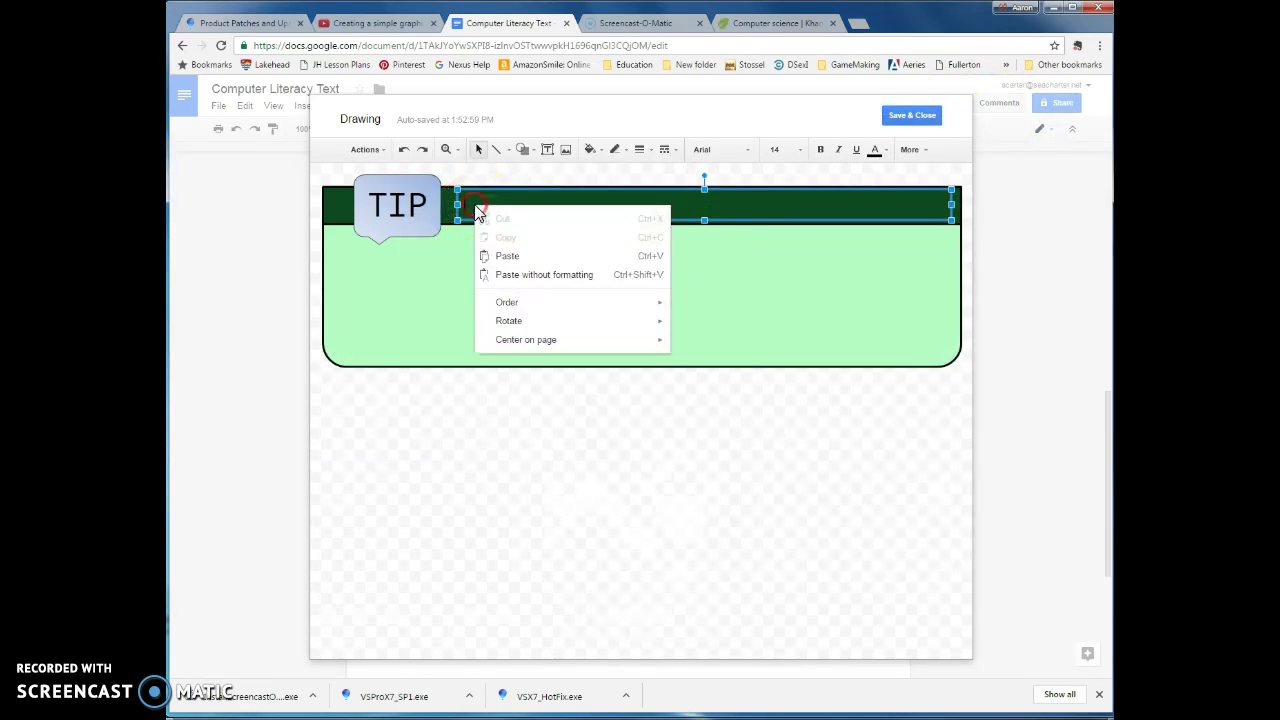
left_click(514, 258)
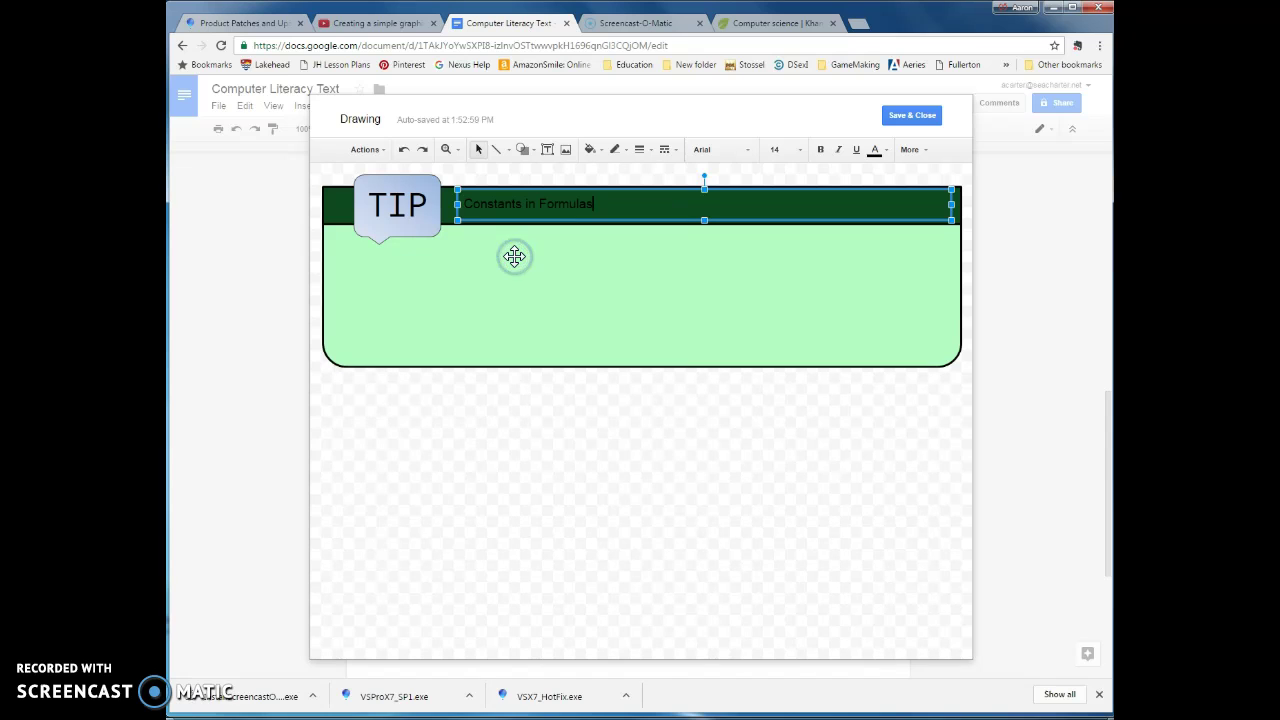
- Add a wide text box over the light green body and fill it with the "Use cell references instead of actual values" paragraph copied from Notepad
left_click(547, 149)
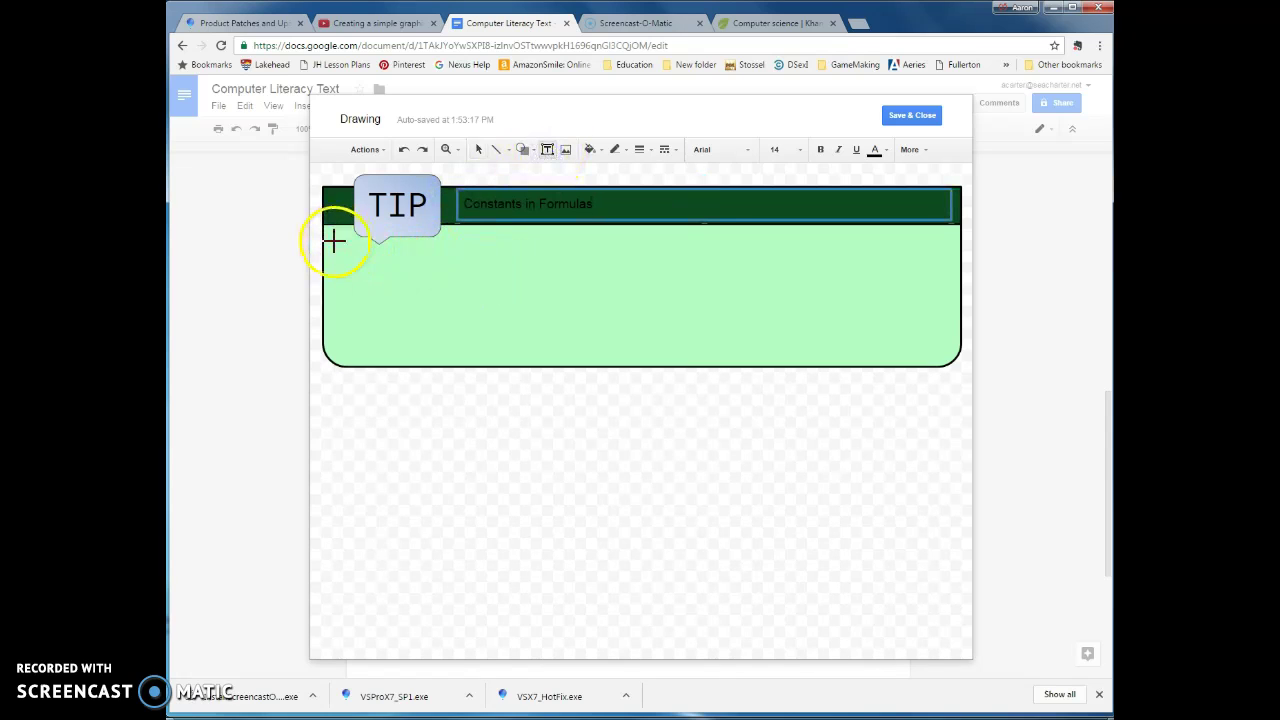
left_click_drag(330, 244, 955, 346)
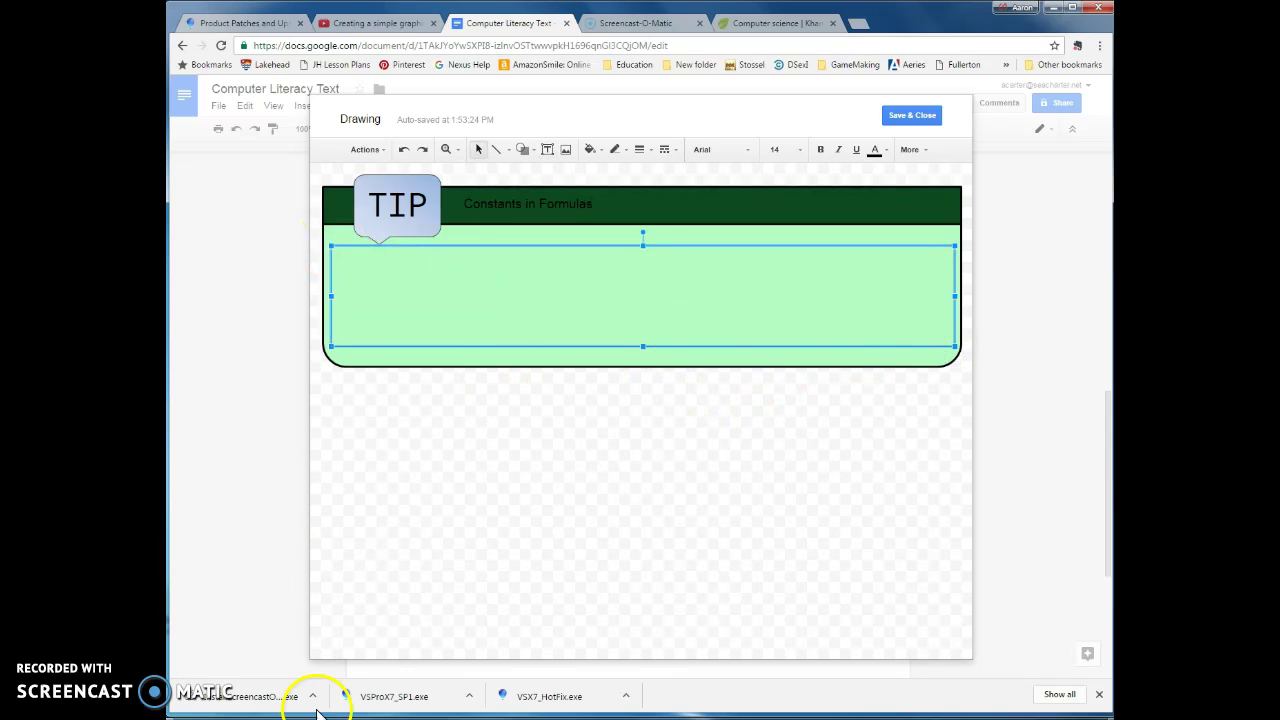
left_click(411, 712)
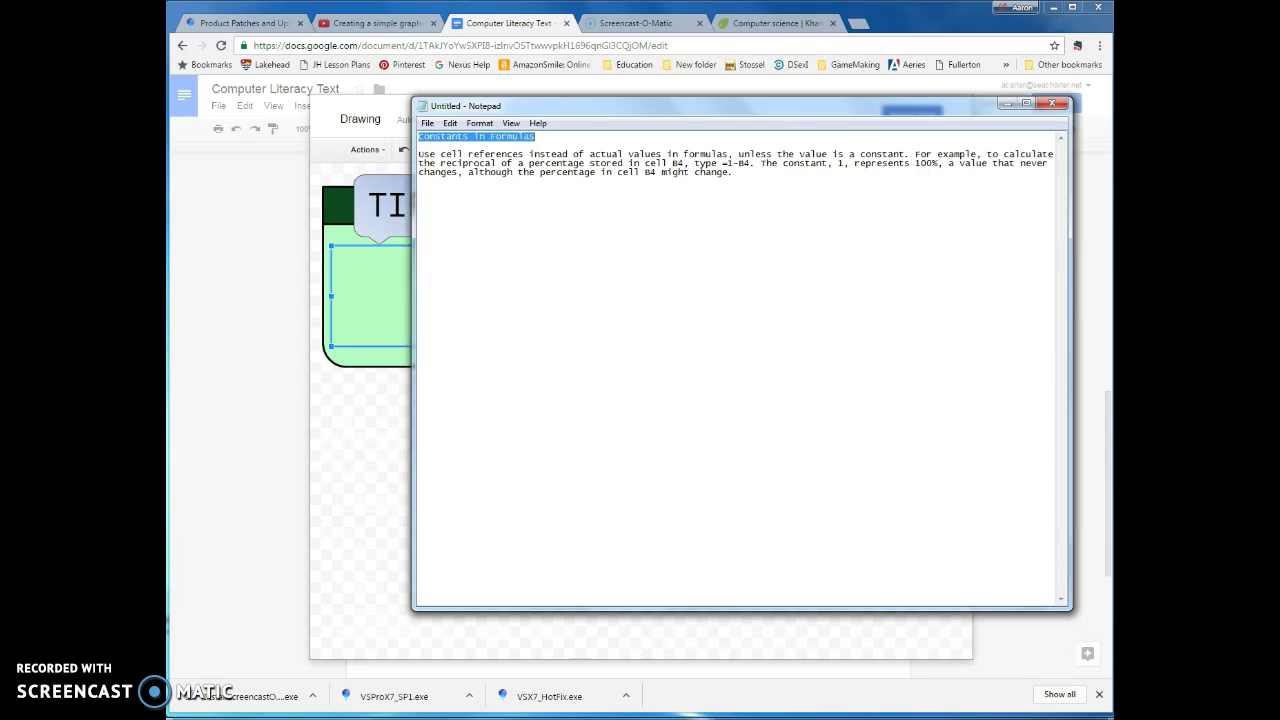
left_click_drag(420, 155, 776, 175)
key("ctrl+c")
right_click(674, 163)
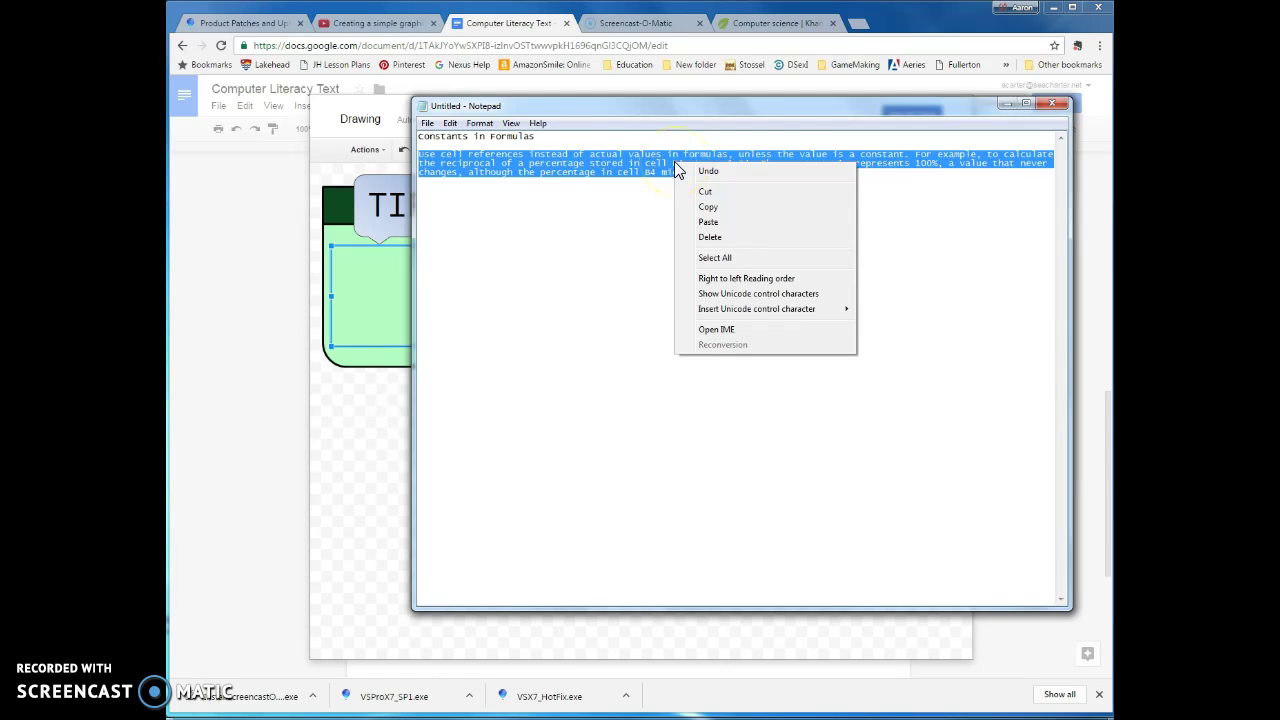
left_click(709, 208)
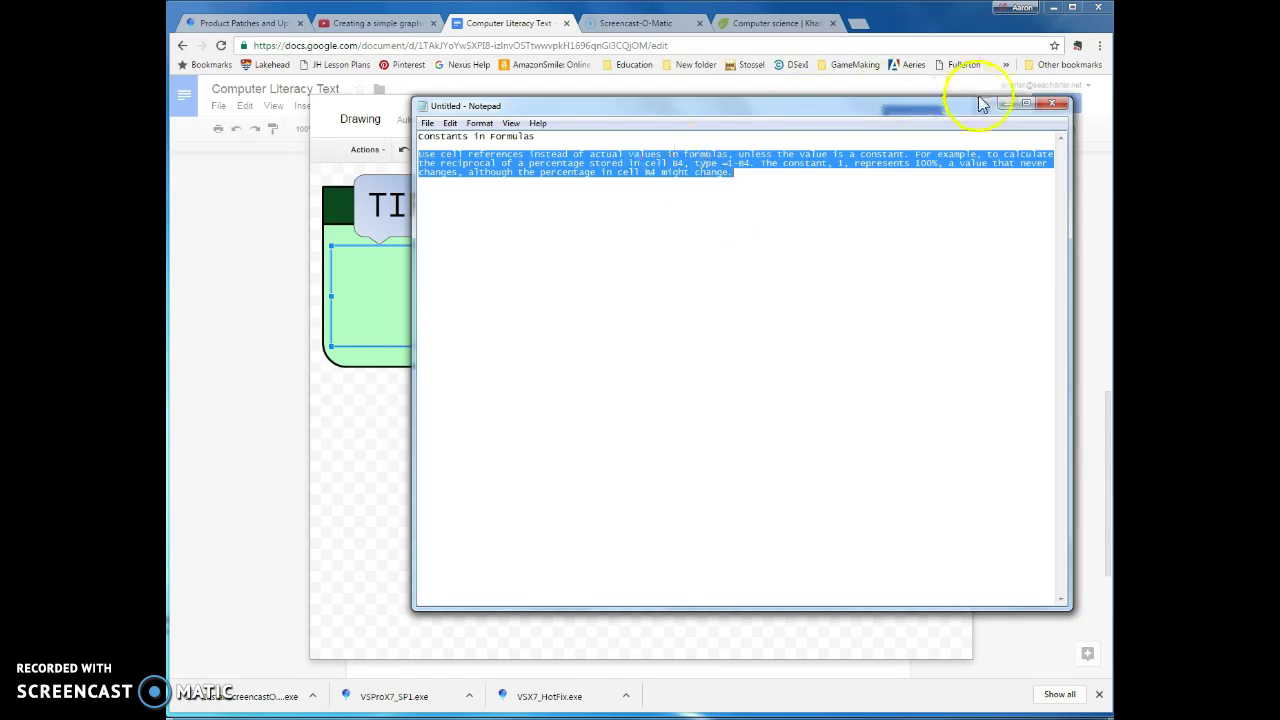
left_click(1006, 104)
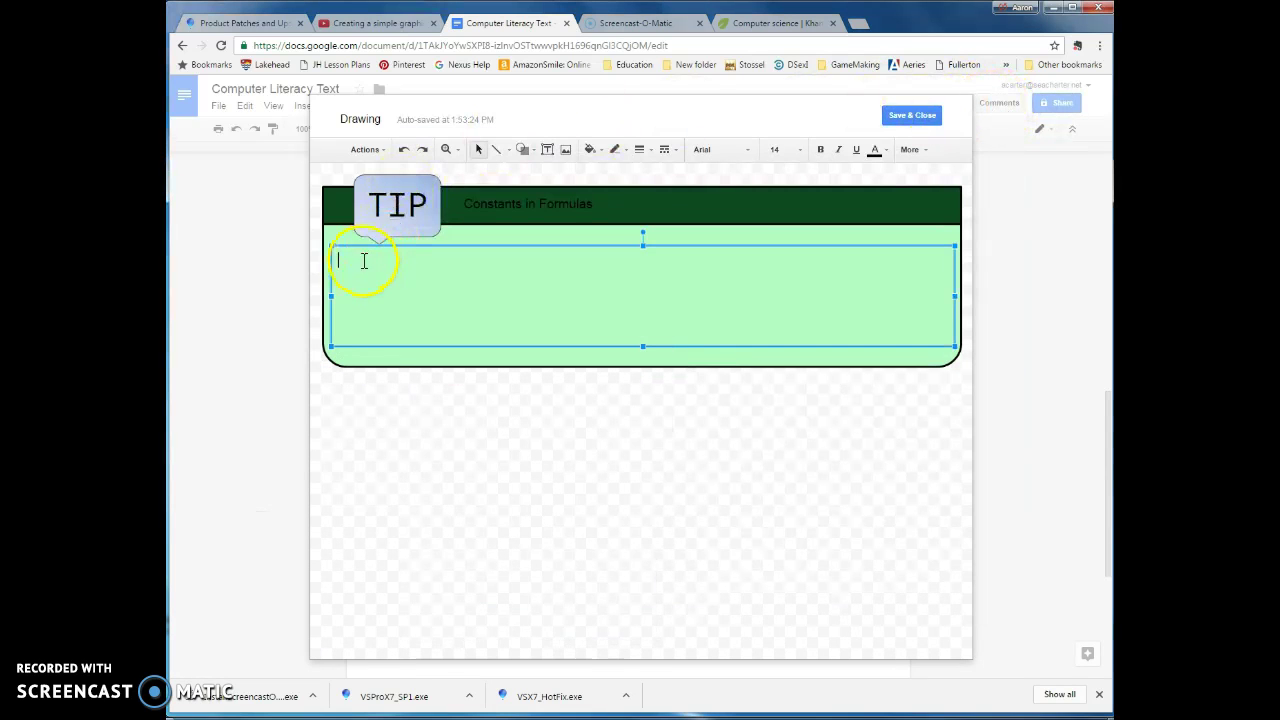
right_click(362, 262)
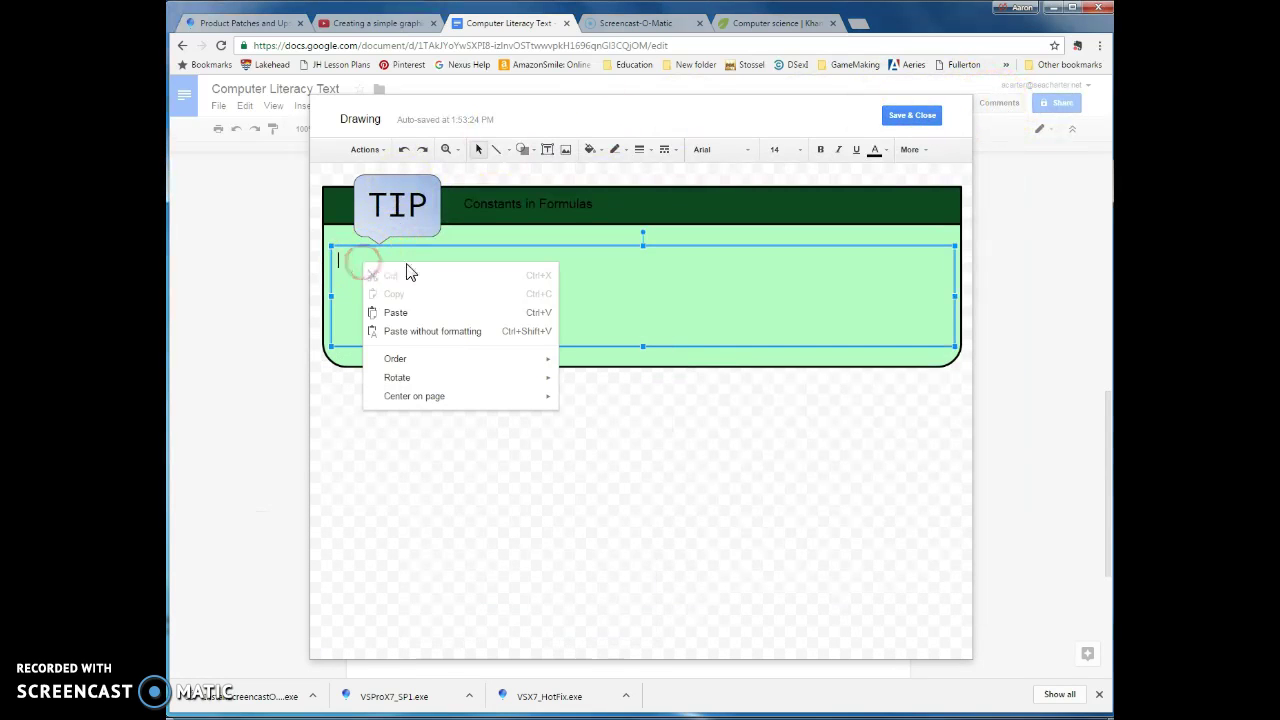
left_click(397, 313)
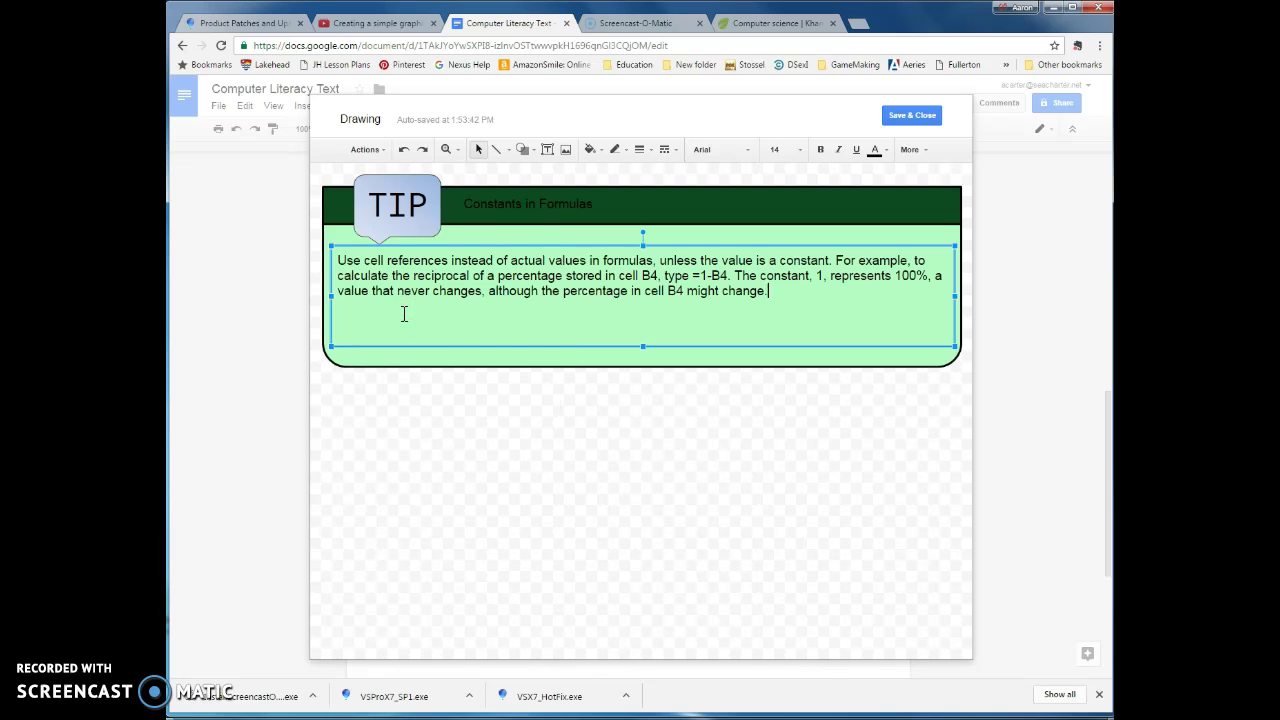